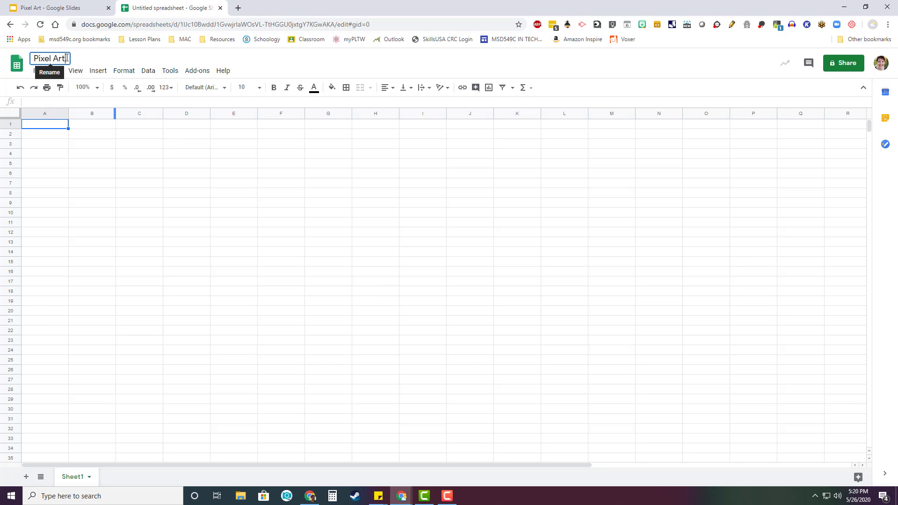
Name the spreadsheet "Pixel Art"
{"action": "left_click", "coordinate": [159, 186]}
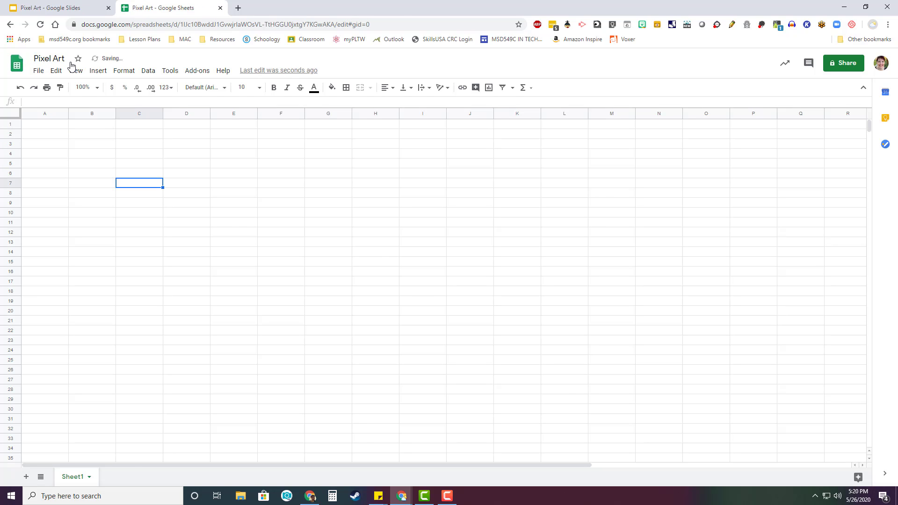
Switch to the Pixel Art presentation in Google Slides and read the column-resizing instructions in full-screen presentation mode
{"action": "left_click", "coordinate": [56, 7]}
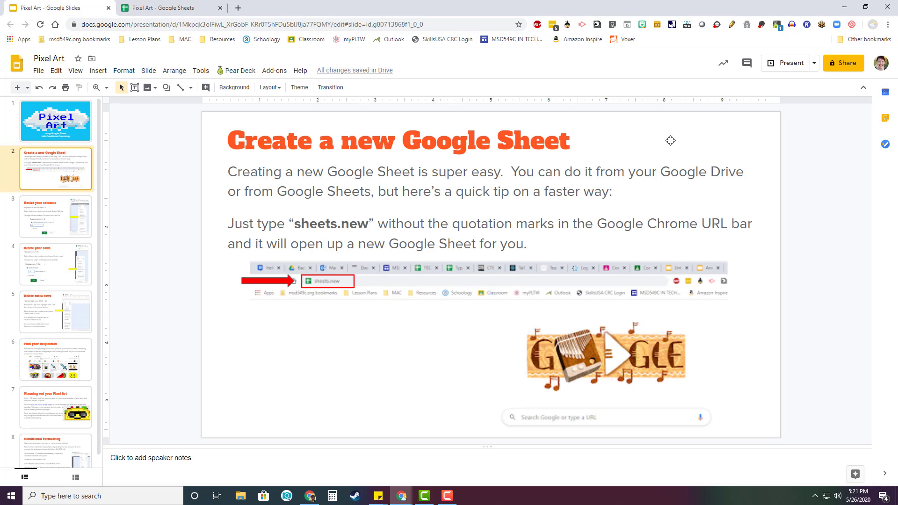
{"action": "left_click", "coordinate": [787, 63]}
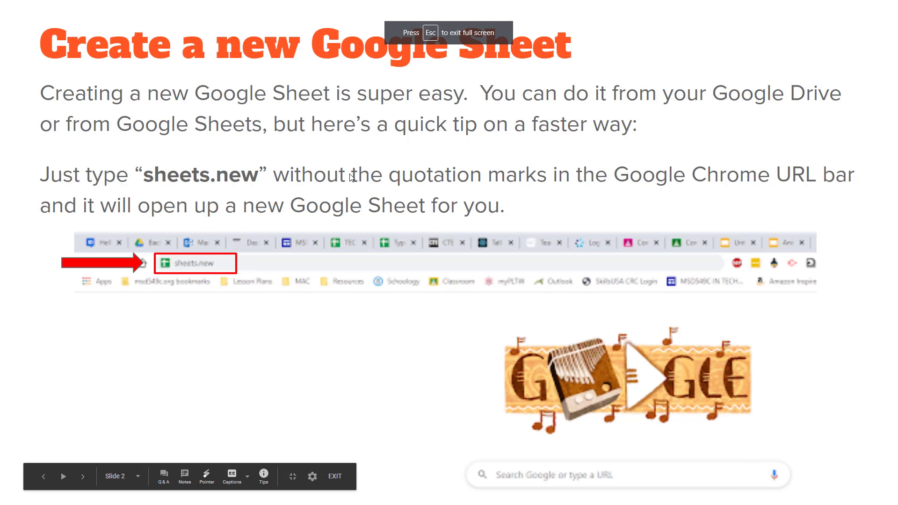
{"action": "key", "text": "Right"}
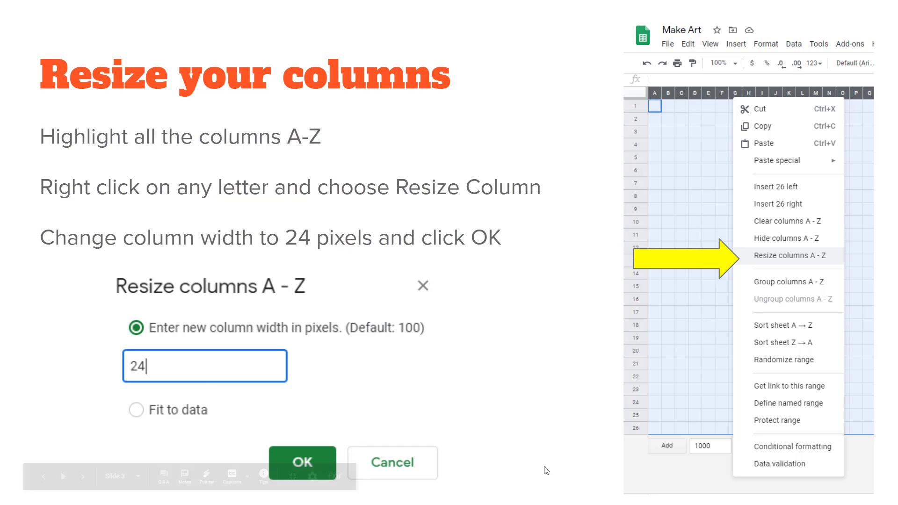
{"action": "left_click", "coordinate": [336, 476]}
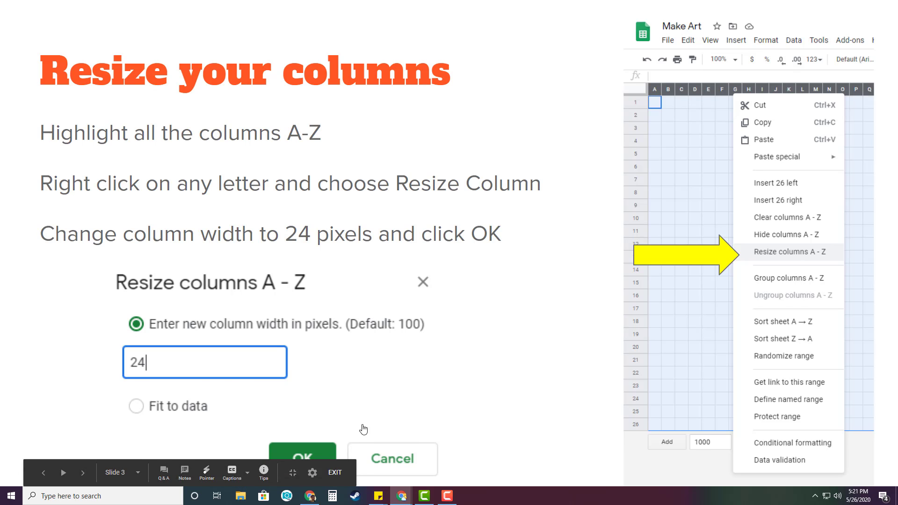
Return to the Pixel Art spreadsheet in Google Sheets and resize columns A to Z to a width of 24 pixels
{"action": "left_click", "coordinate": [187, 8]}
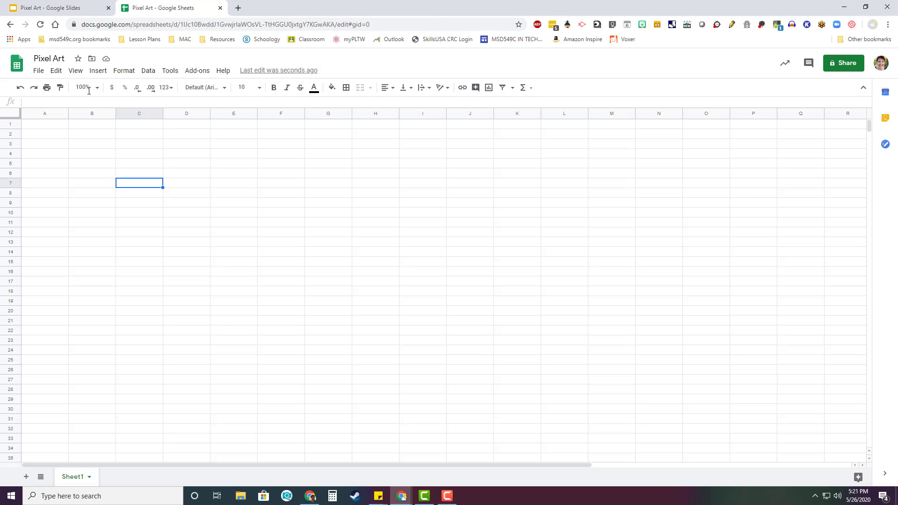
{"action": "left_click", "coordinate": [44, 115]}
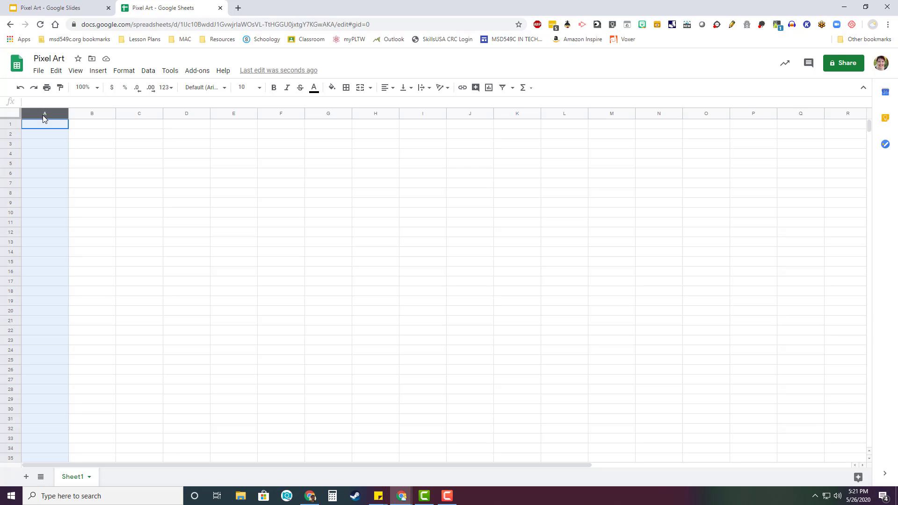
{"action": "left_click", "coordinate": [84, 114]}
{"action": "left_click", "coordinate": [135, 116]}
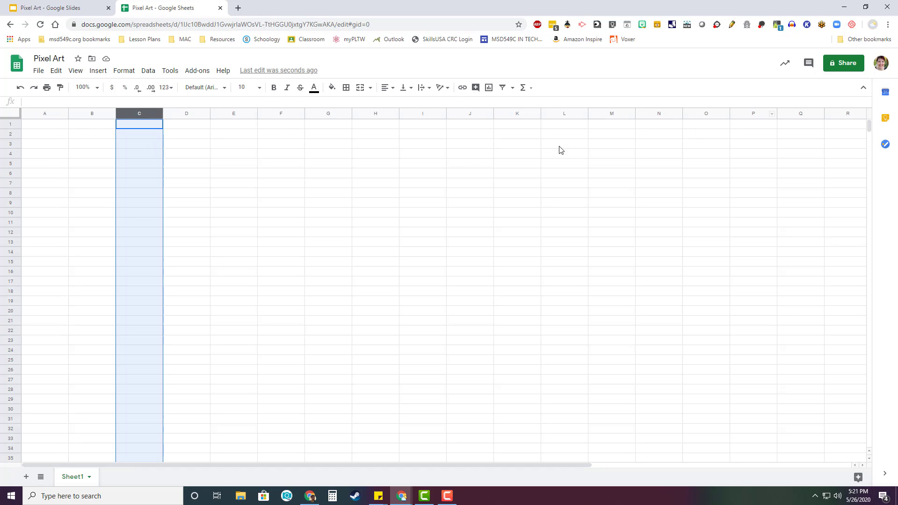
{"action": "left_click_drag", "start_coordinate": [42, 117], "coordinate": [897, 117]}
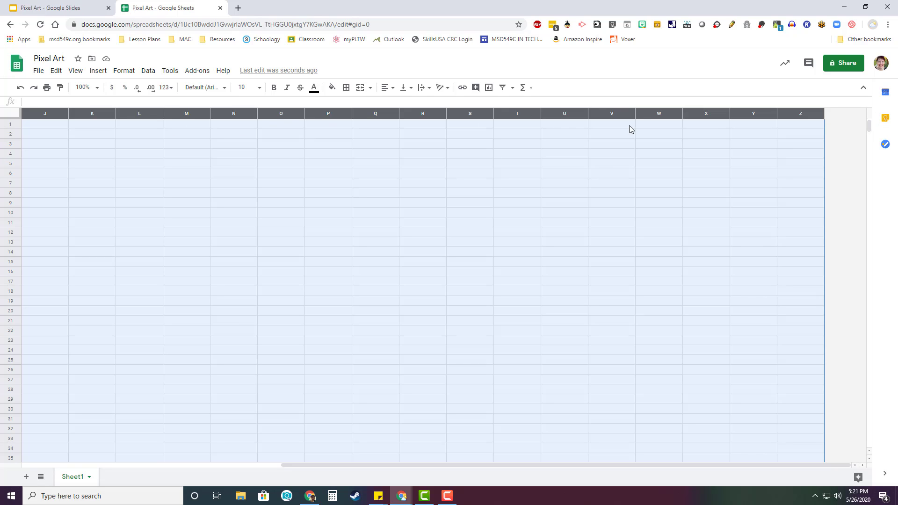
{"action": "right_click", "coordinate": [275, 115]}
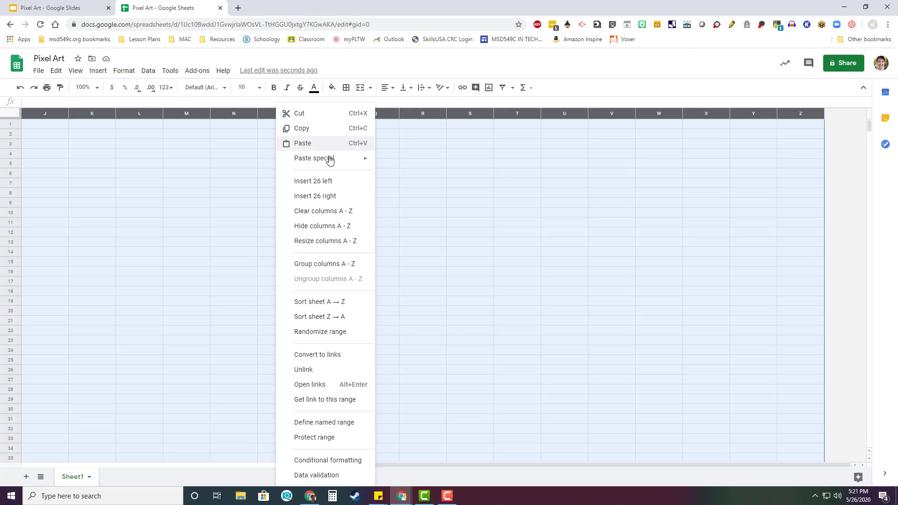
{"action": "left_click", "coordinate": [343, 252]}
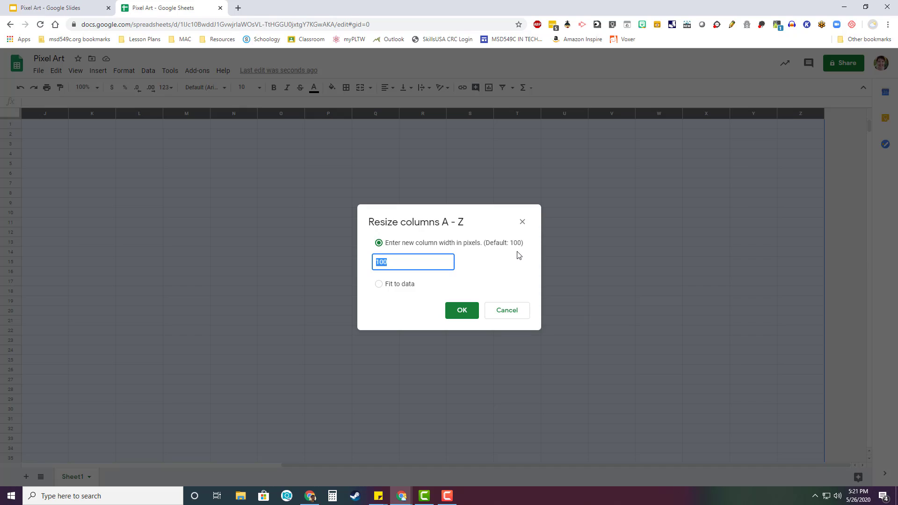
{"action": "left_click", "coordinate": [414, 261]}
{"action": "left_click_drag", "start_coordinate": [415, 261], "coordinate": [365, 270]}
{"action": "type", "text": "24"}
{"action": "left_click", "coordinate": [458, 318]}
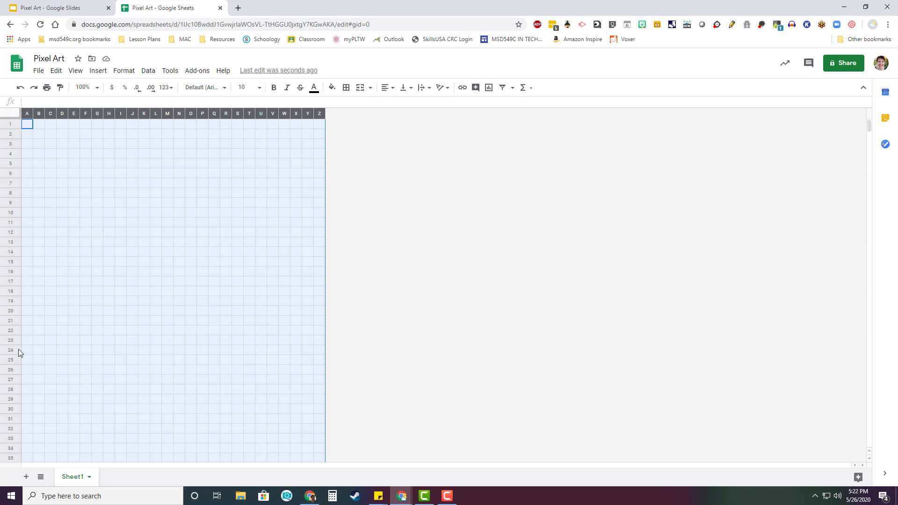
{"action": "left_click", "coordinate": [70, 225]}
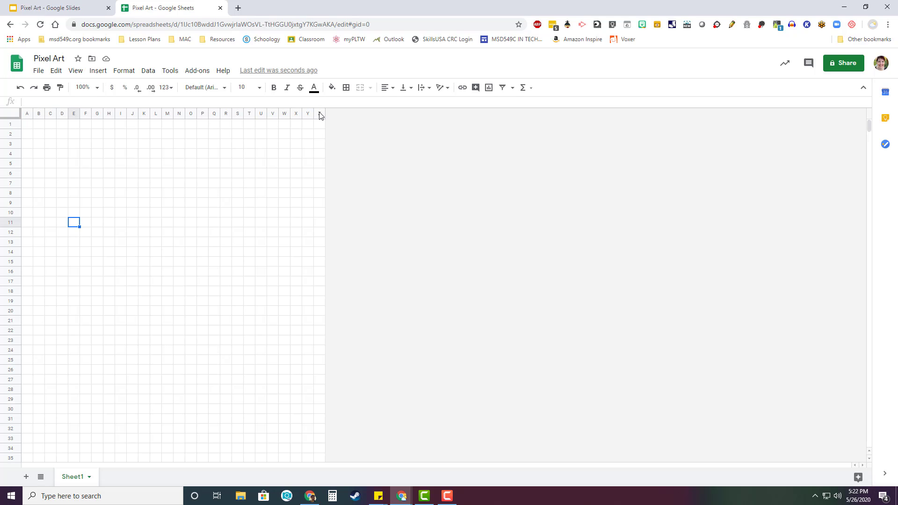
Resize rows 1 to 26 to a specified height of 24 pixels
{"action": "left_click", "coordinate": [12, 125]}
{"action": "left_click_drag", "start_coordinate": [11, 125], "coordinate": [3, 373]}
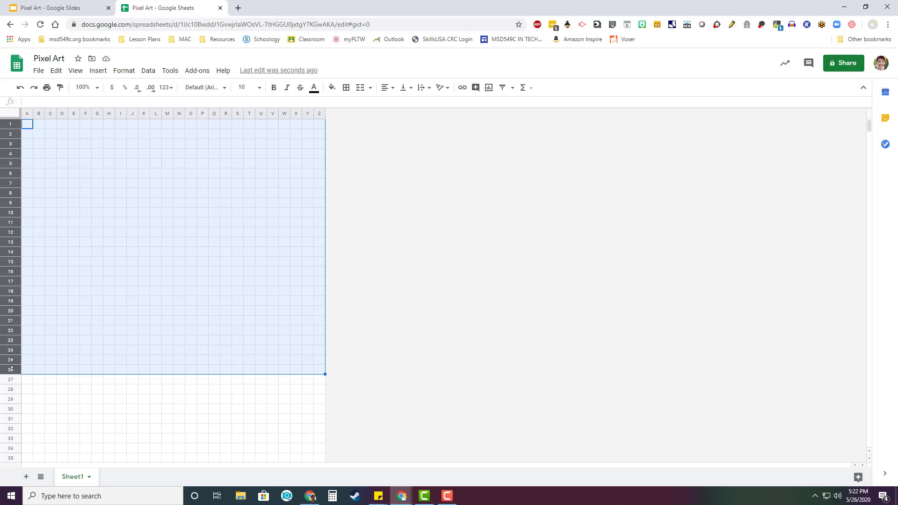
{"action": "right_click", "coordinate": [12, 186]}
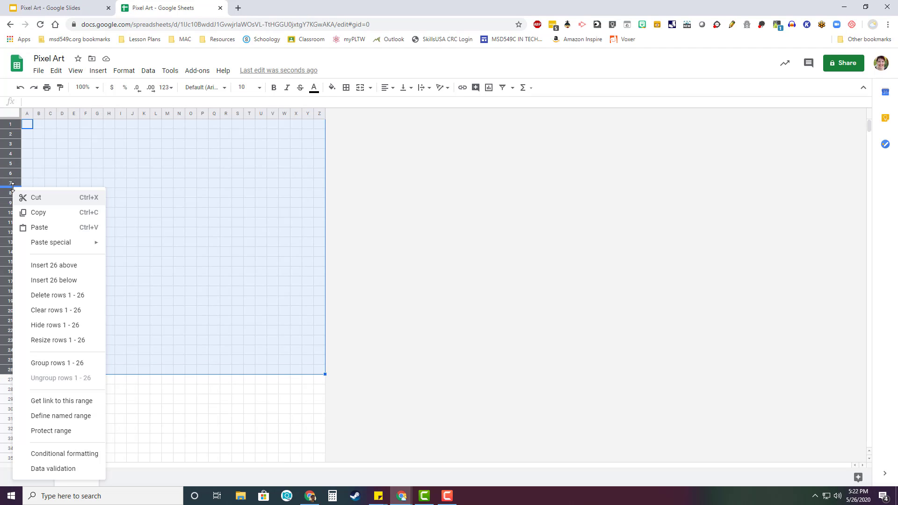
{"action": "left_click", "coordinate": [98, 345]}
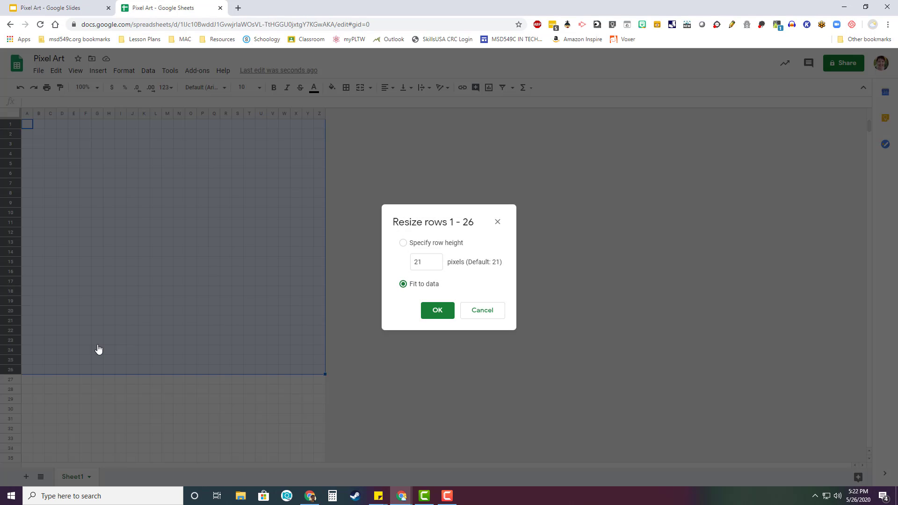
{"action": "left_click", "coordinate": [434, 263]}
{"action": "double_click", "coordinate": [415, 267]}
{"action": "type", "text": "24"}
{"action": "left_click", "coordinate": [437, 312]}
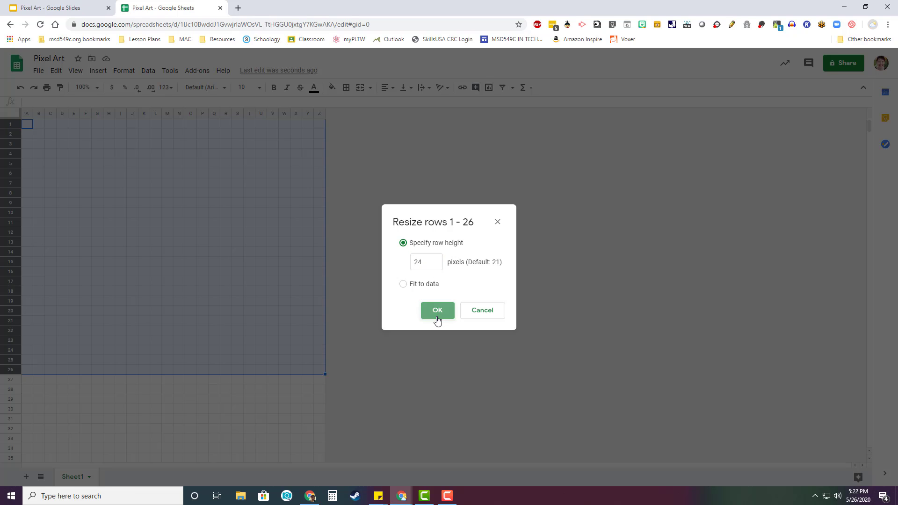
{"action": "left_click", "coordinate": [70, 150]}
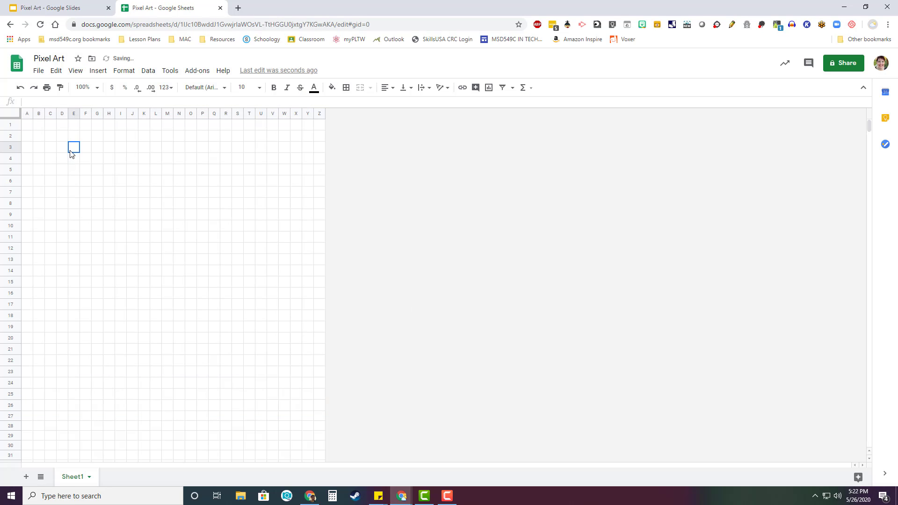
Inspect the resized cells along row 1 and look over the extra rows below row 26
{"action": "left_click", "coordinate": [48, 128]}
{"action": "left_click", "coordinate": [30, 127]}
{"action": "left_click", "coordinate": [64, 127]}
{"action": "left_click", "coordinate": [76, 127]}
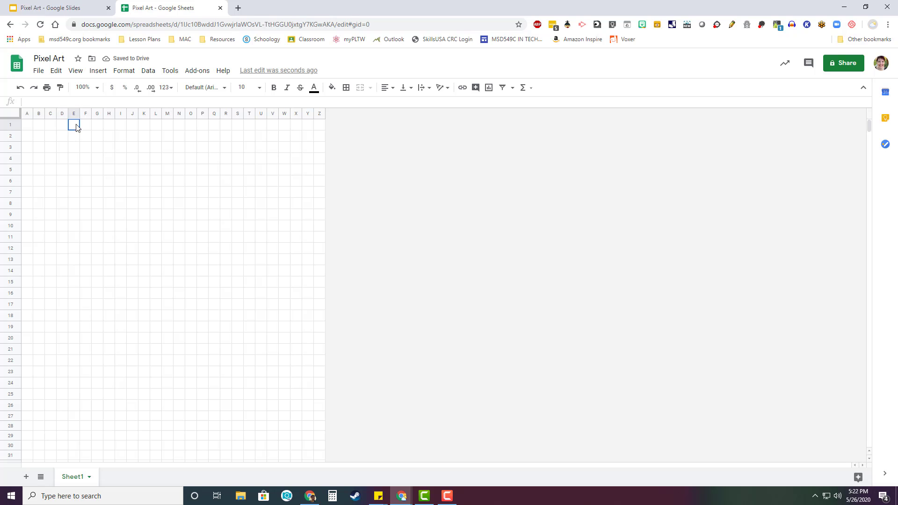
{"action": "left_click", "coordinate": [87, 128]}
{"action": "left_click", "coordinate": [95, 130]}
{"action": "left_click", "coordinate": [108, 130]}
{"action": "scroll", "coordinate": [107, 231], "scroll_direction": "down", "scroll_amount": 2}
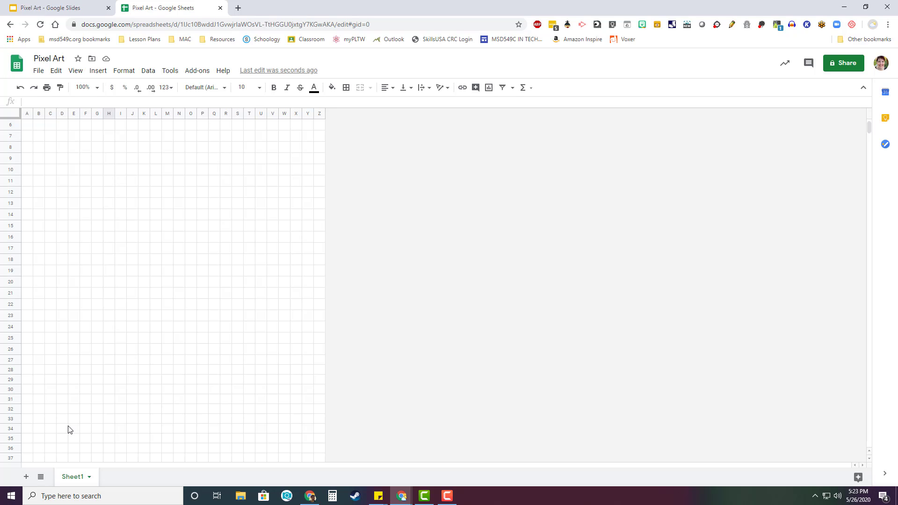
{"action": "scroll", "coordinate": [68, 430], "scroll_direction": "up", "scroll_amount": 2}
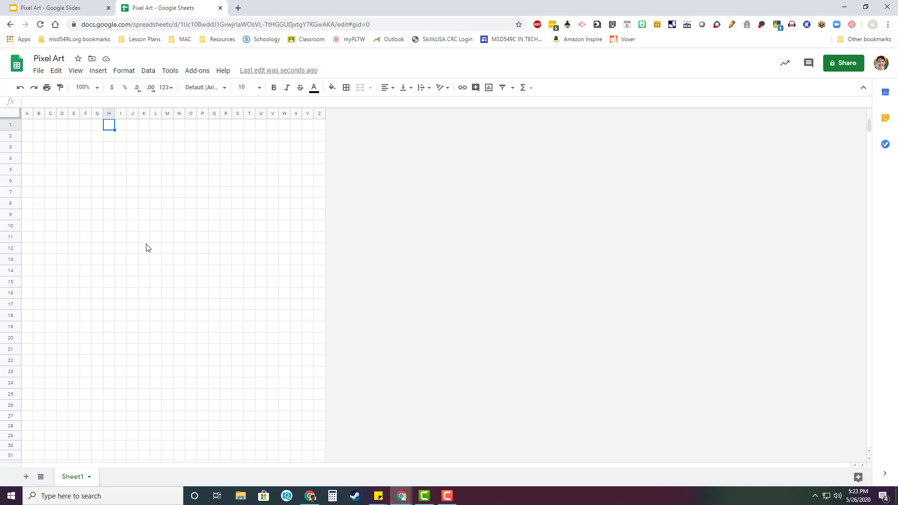
Delete the extra rows 27 to 1000 from the sheet
{"action": "left_click", "coordinate": [13, 112]}
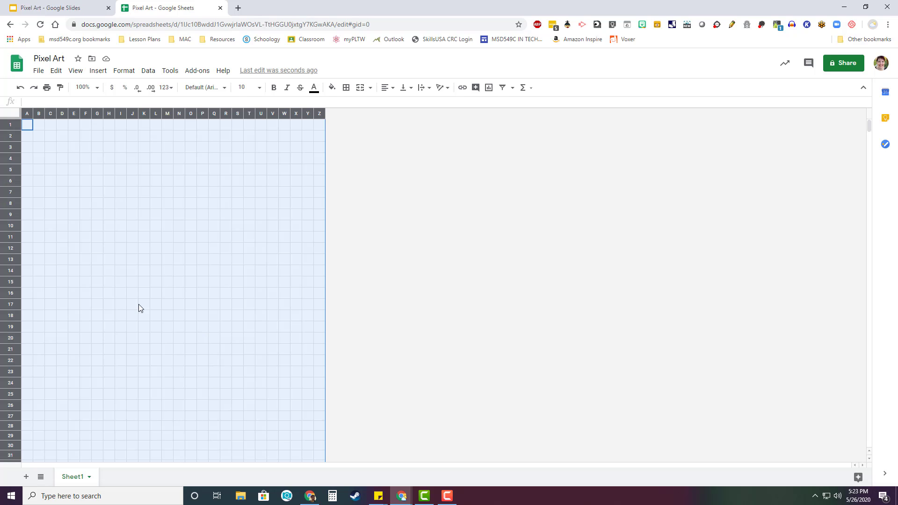
{"action": "left_click_drag", "start_coordinate": [11, 125], "coordinate": [2, 405]}
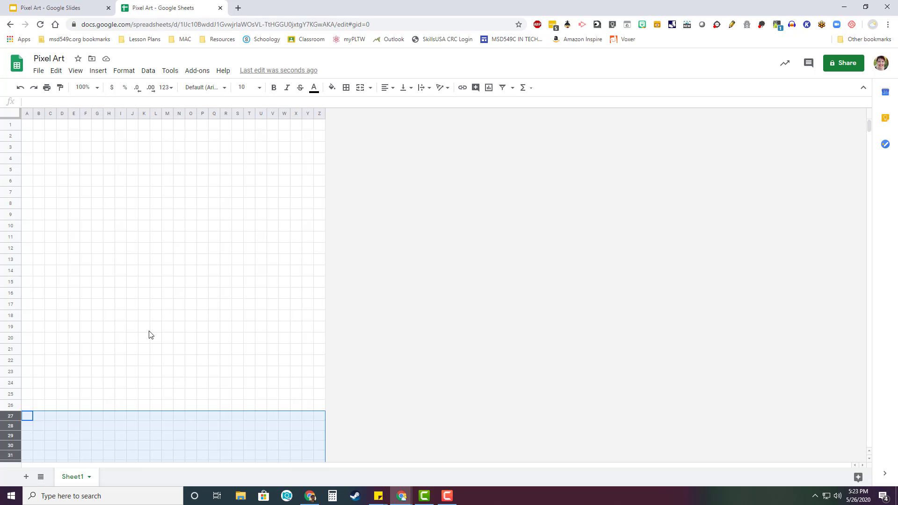
{"action": "scroll", "coordinate": [111, 317], "scroll_direction": "down", "scroll_amount": 3}
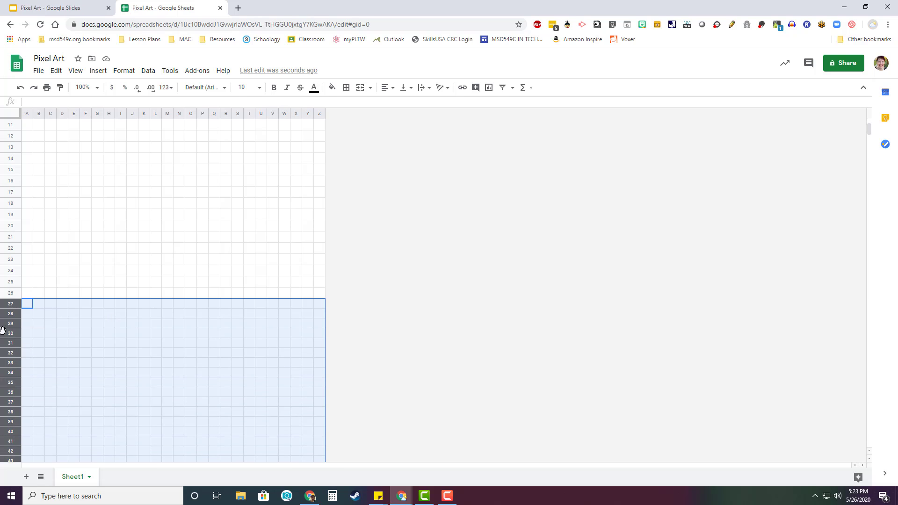
{"action": "right_click", "coordinate": [12, 363]}
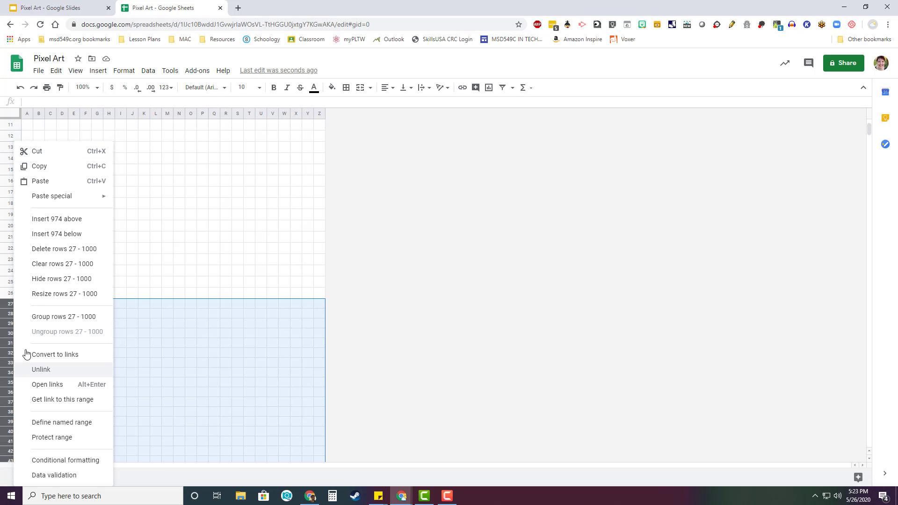
{"action": "left_click", "coordinate": [59, 249]}
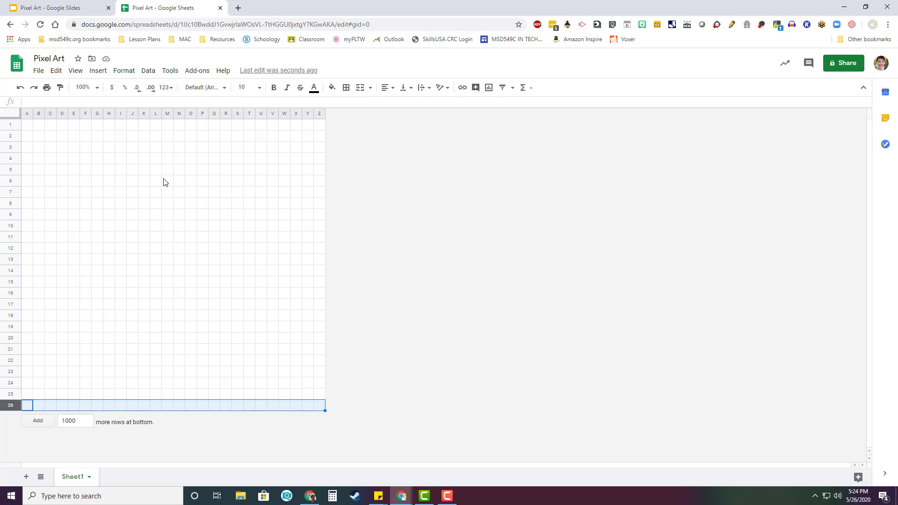
{"action": "right_click", "coordinate": [320, 116]}
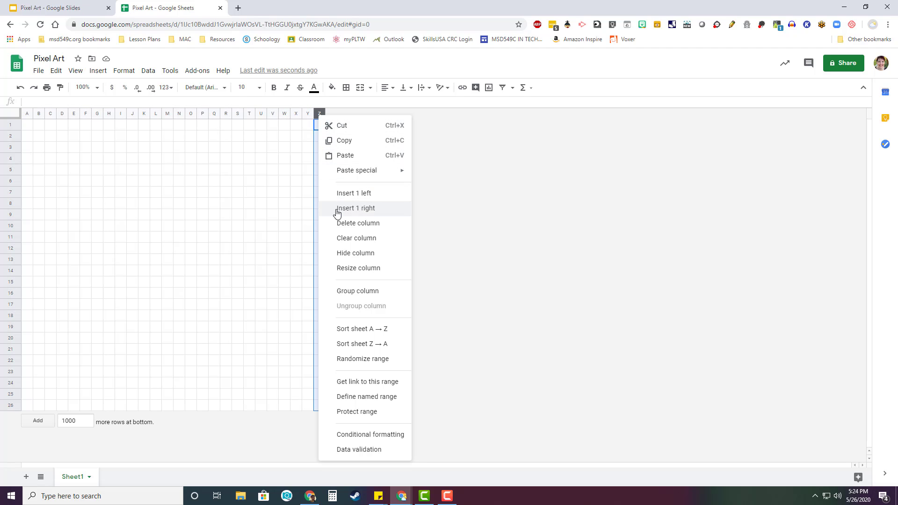
{"action": "left_click", "coordinate": [76, 214]}
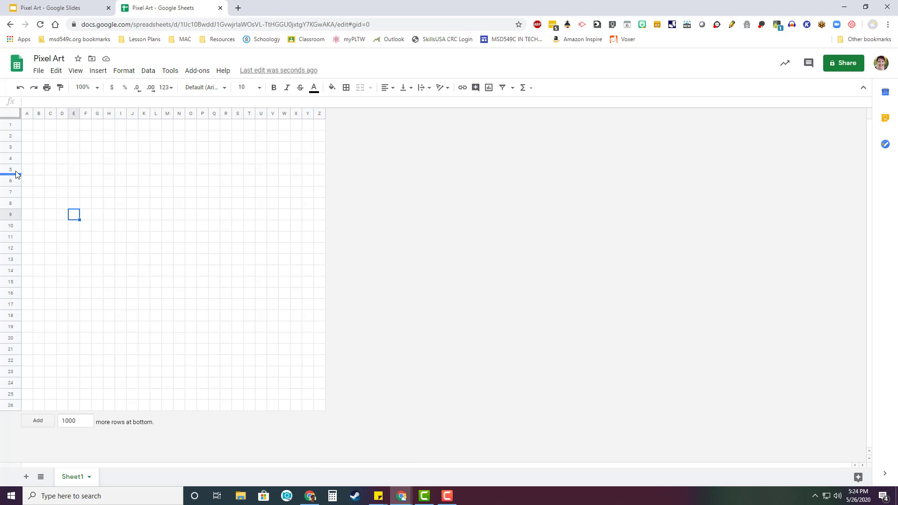
{"action": "right_click", "coordinate": [12, 170]}
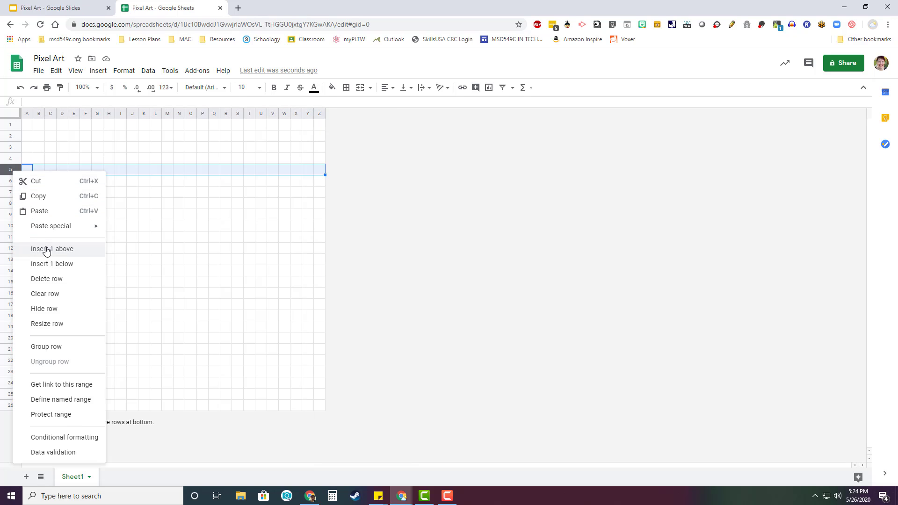
{"action": "left_click", "coordinate": [250, 226]}
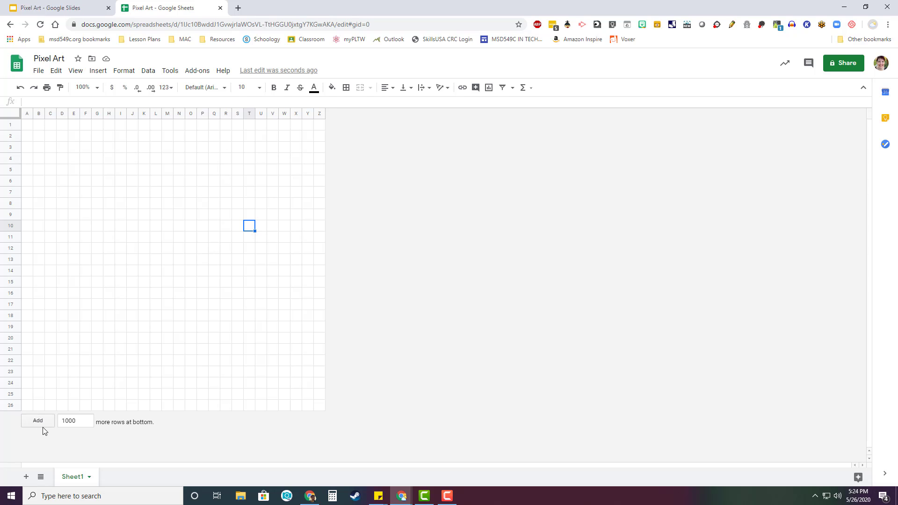
{"action": "double_click", "coordinate": [75, 422]}
{"action": "left_click", "coordinate": [217, 309]}
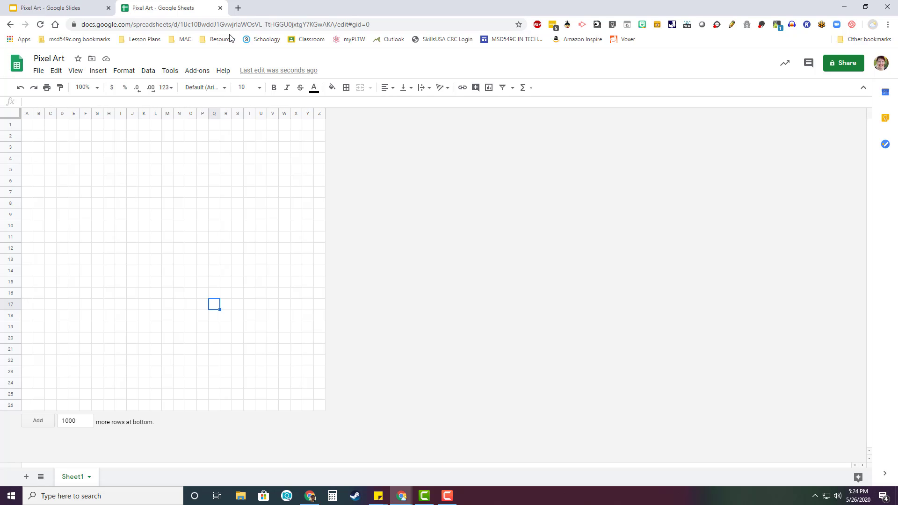
Search Google Images for "pixel art spreadsheet" in a new tab and browse the results for inspiration
{"action": "left_click", "coordinate": [238, 8]}
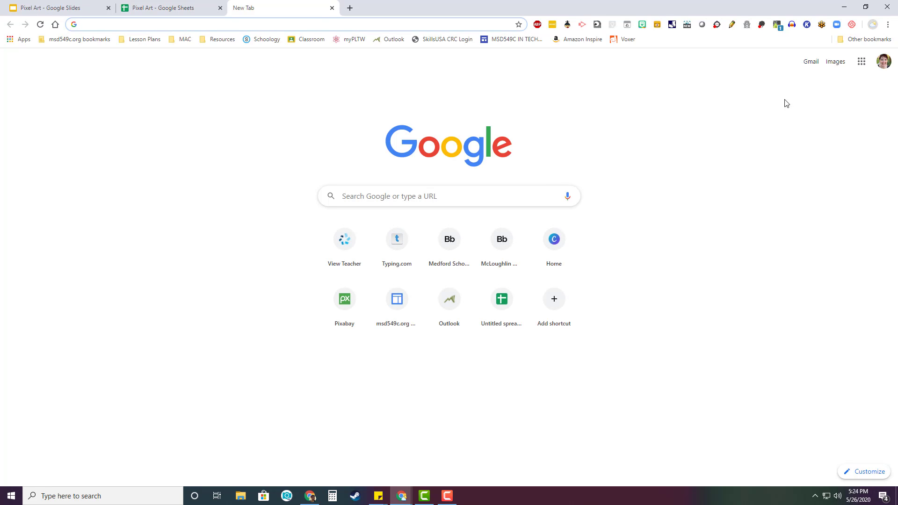
{"action": "left_click", "coordinate": [840, 67]}
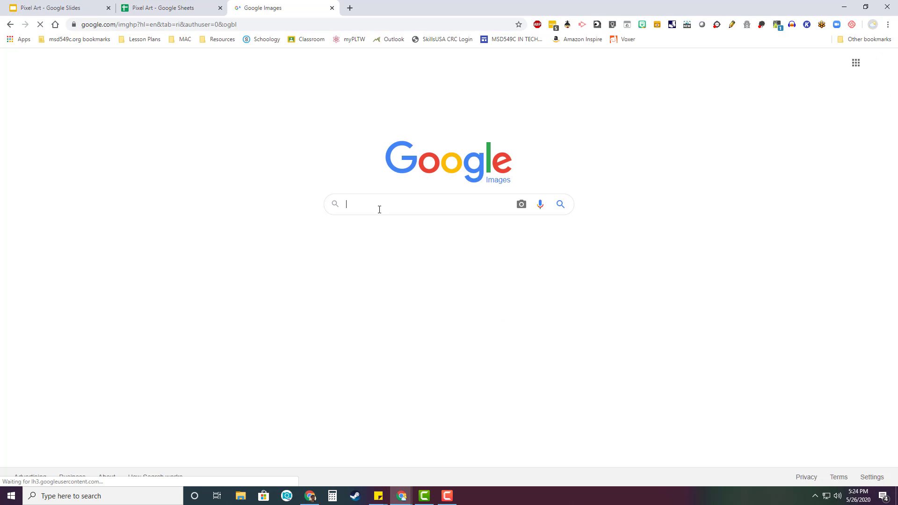
{"action": "type", "text": "pi"}
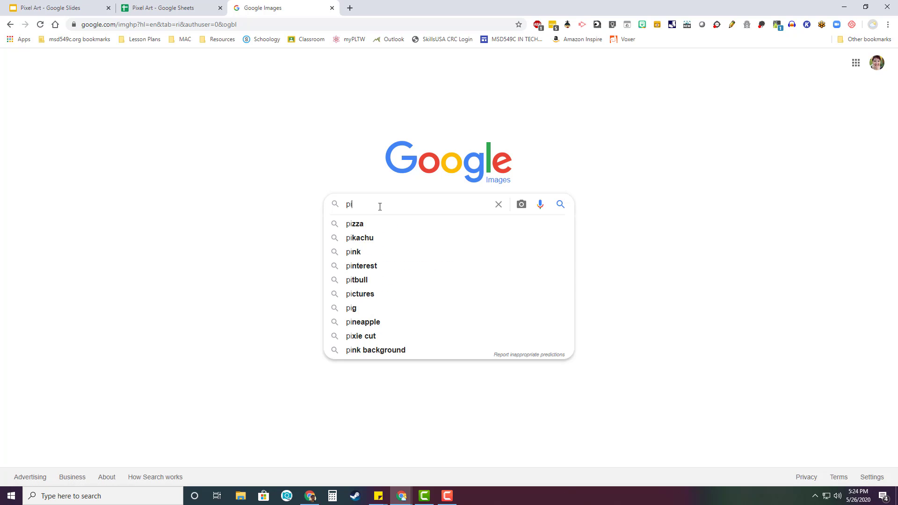
{"action": "type", "text": "xel art spreadsheet"}
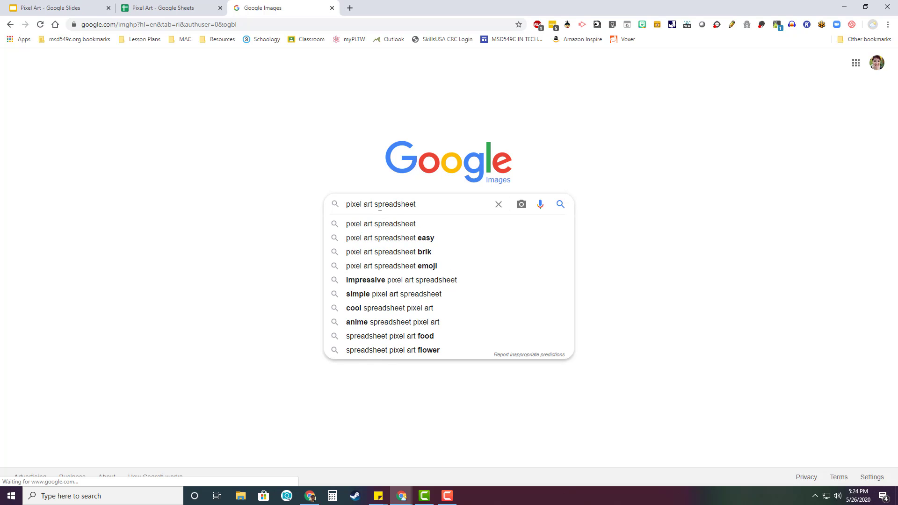
{"action": "key", "text": "Return"}
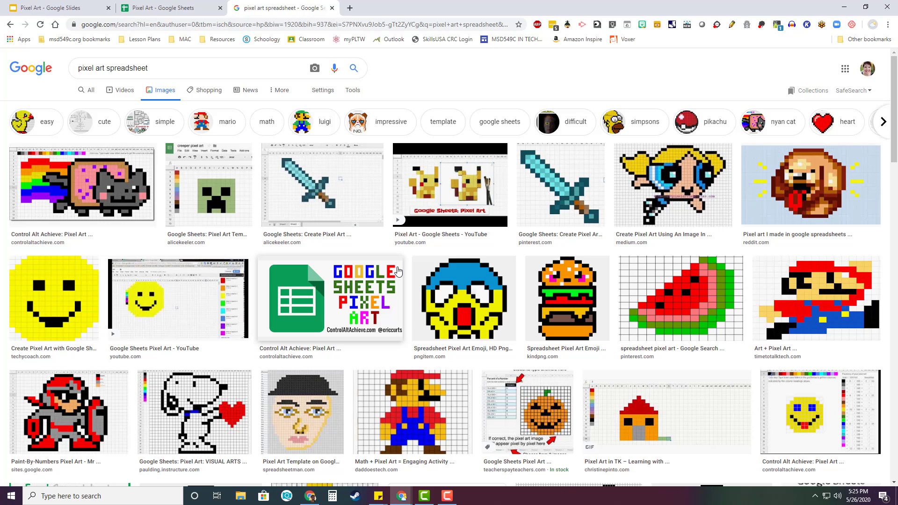
{"action": "scroll", "coordinate": [416, 279], "scroll_direction": "down", "scroll_amount": 4}
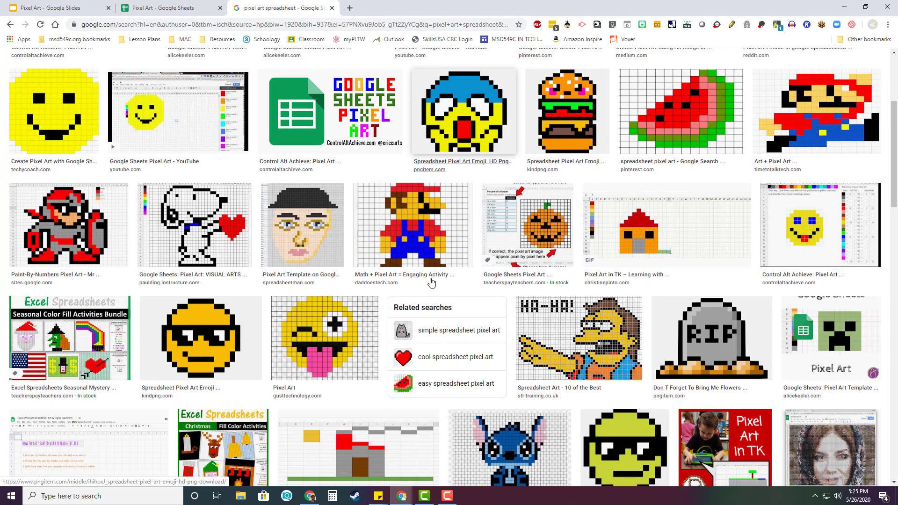
{"action": "scroll", "coordinate": [431, 282], "scroll_direction": "up", "scroll_amount": 5}
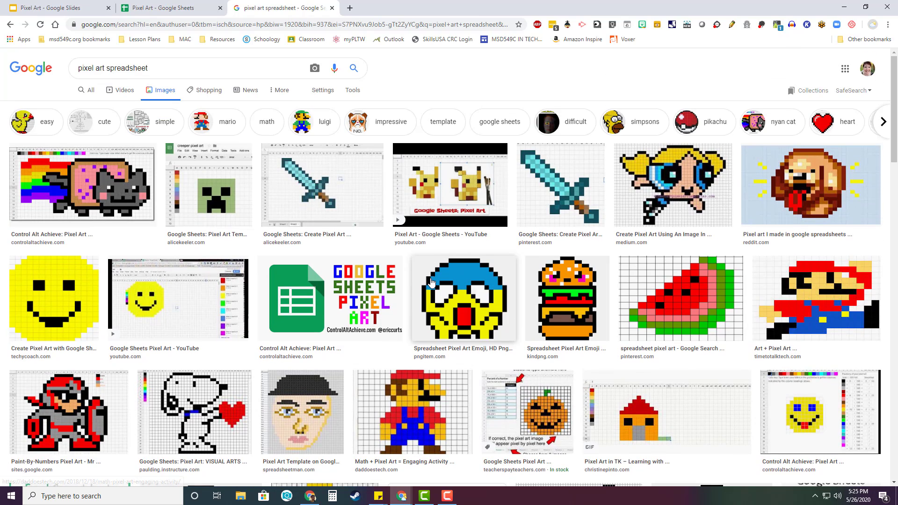
In the Pixel Art presentation in Google Slides, open the "Planning out your Pixel Art" slide and move the taco picture down off the text
{"action": "left_click", "coordinate": [49, 8]}
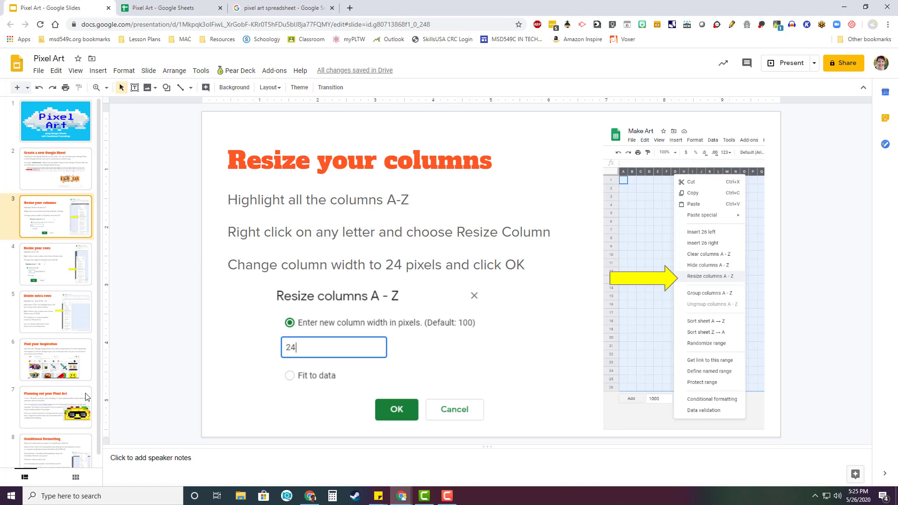
{"action": "left_click", "coordinate": [64, 364]}
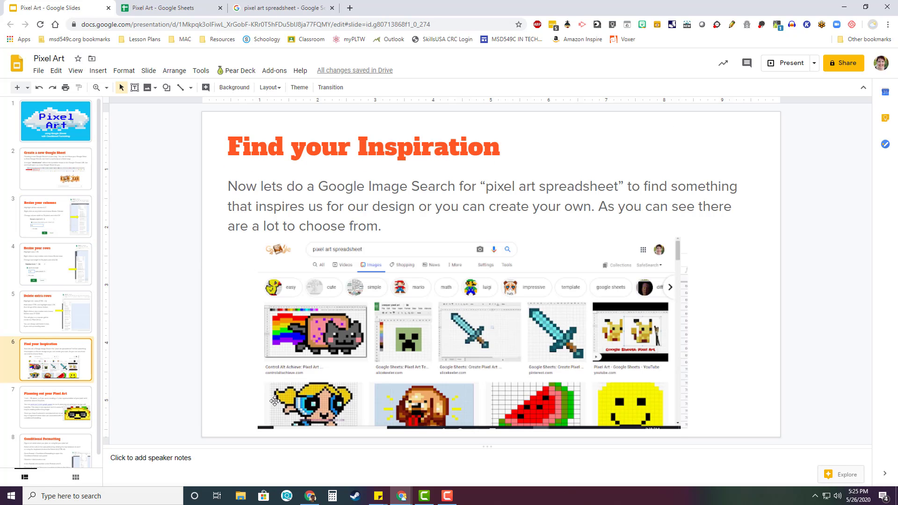
{"action": "left_click", "coordinate": [87, 407]}
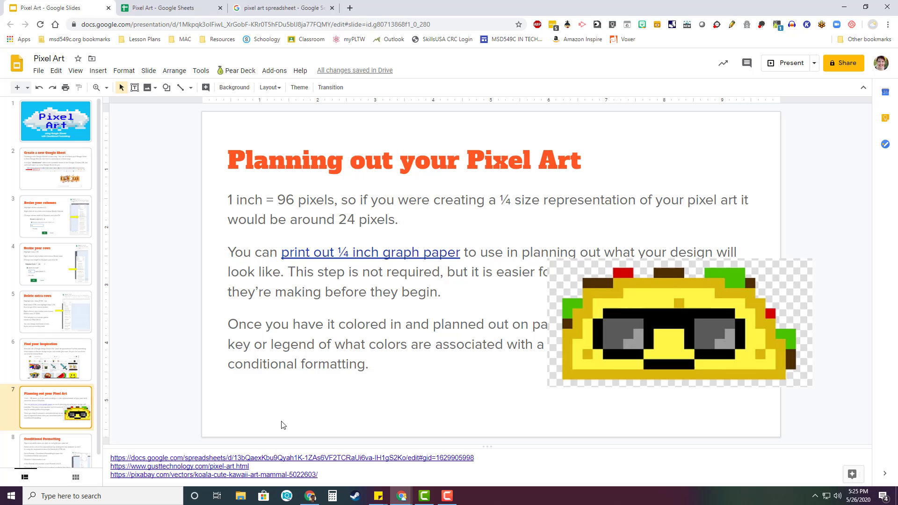
{"action": "left_click", "coordinate": [606, 359]}
{"action": "left_click_drag", "start_coordinate": [605, 360], "coordinate": [585, 436]}
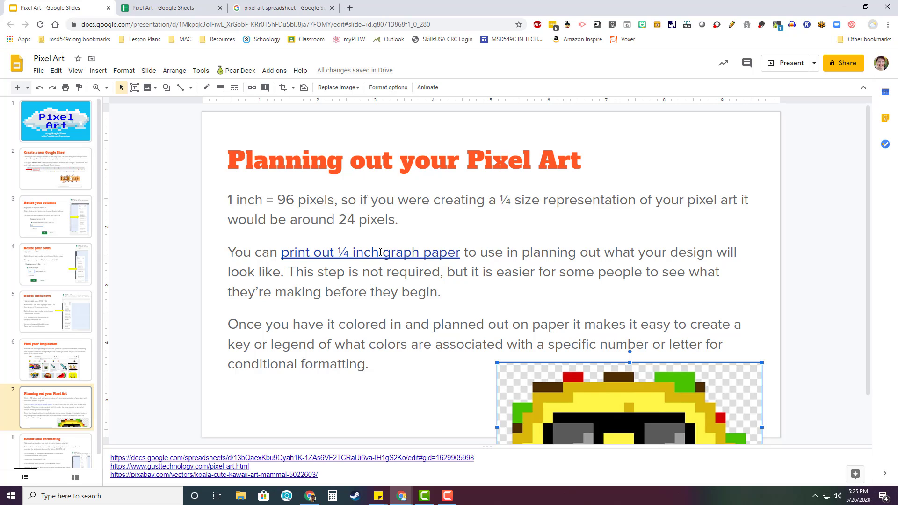
Open the slide's linked ¼ inch graph paper PDF, compare it with the Pixel Art spreadsheet grid, and close the PDF
{"action": "left_click", "coordinate": [380, 252]}
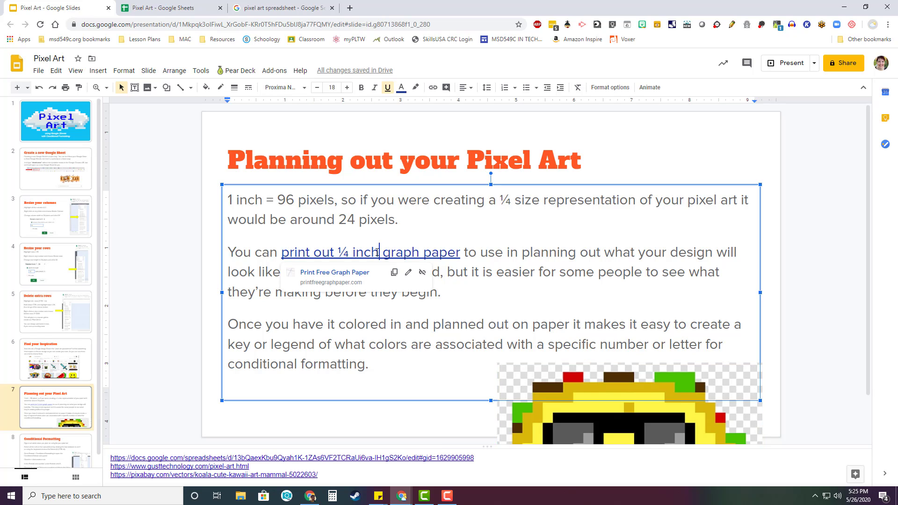
{"action": "left_click", "coordinate": [345, 278]}
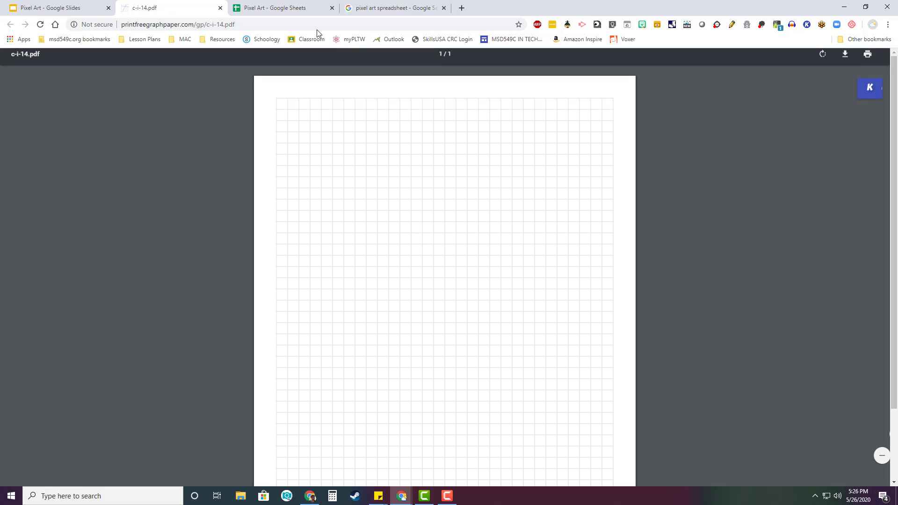
{"action": "left_click", "coordinate": [298, 9]}
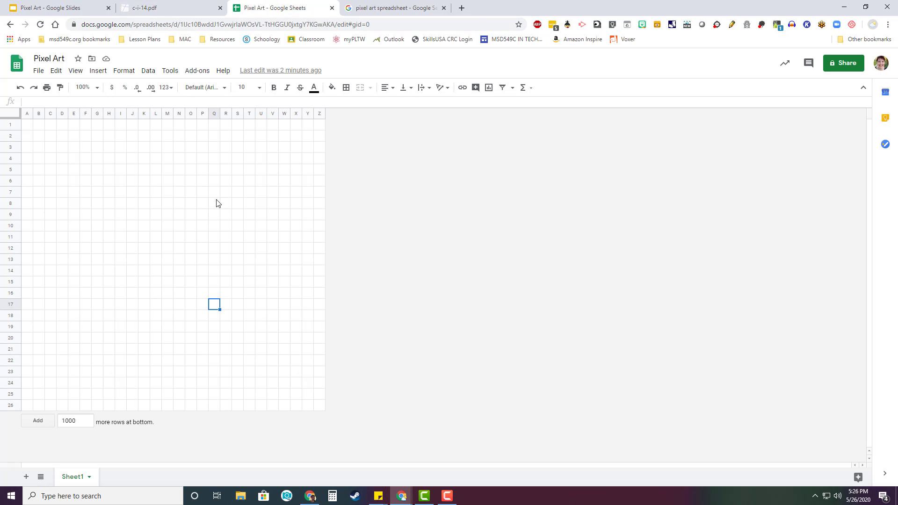
{"action": "left_click", "coordinate": [154, 6]}
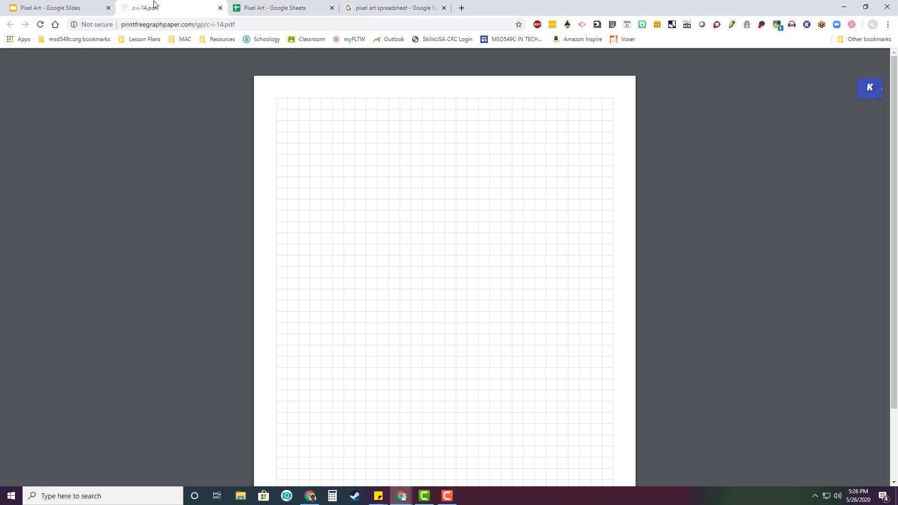
{"action": "left_click", "coordinate": [219, 8]}
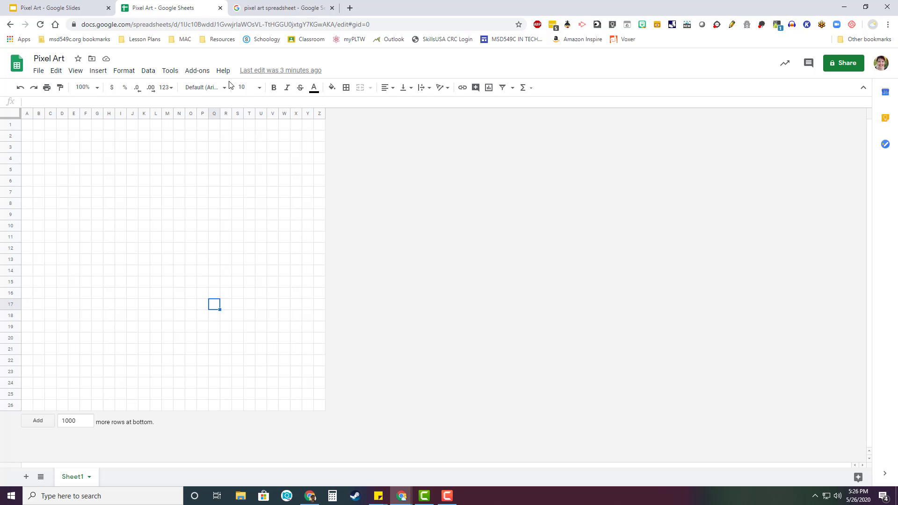
Search Google Images for "taco pixel art spreadsheet" and open the preview of the HiClipart taco with sunglasses
{"action": "left_click", "coordinate": [253, 7]}
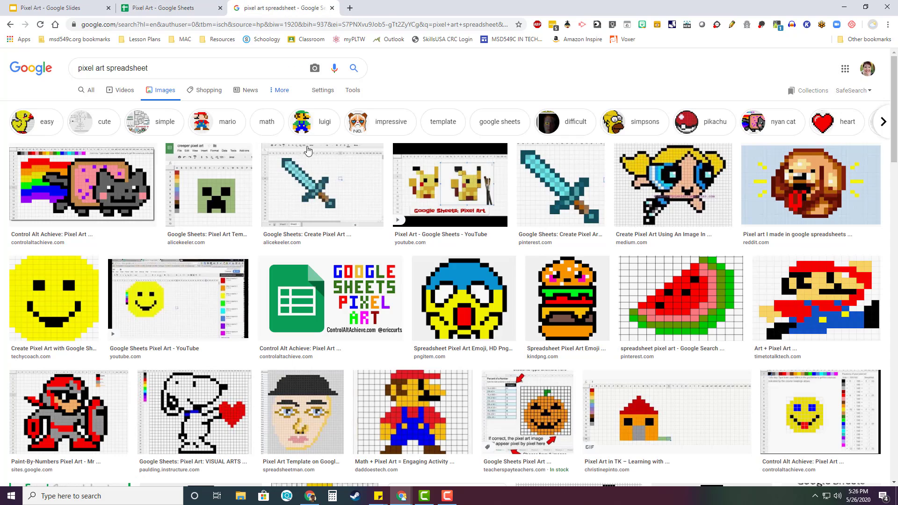
{"action": "left_click", "coordinate": [79, 67]}
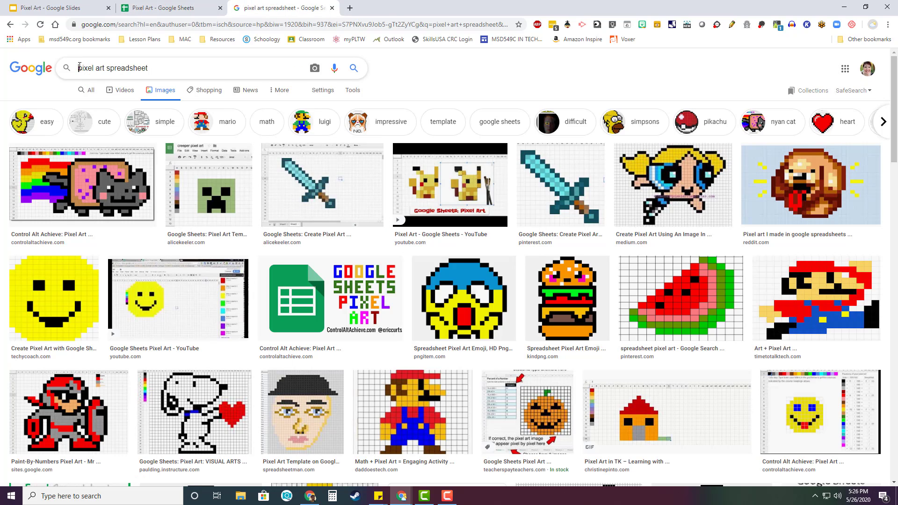
{"action": "type", "text": "taco"}
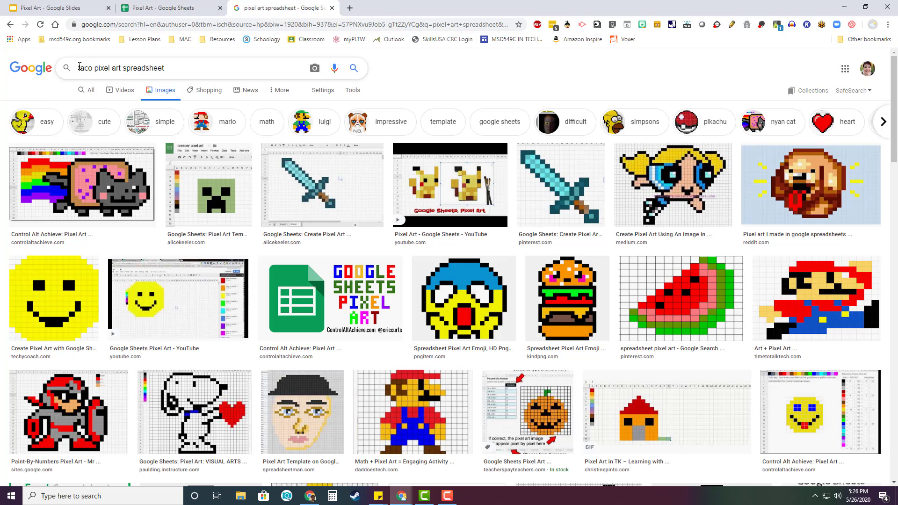
{"action": "key", "text": "Return"}
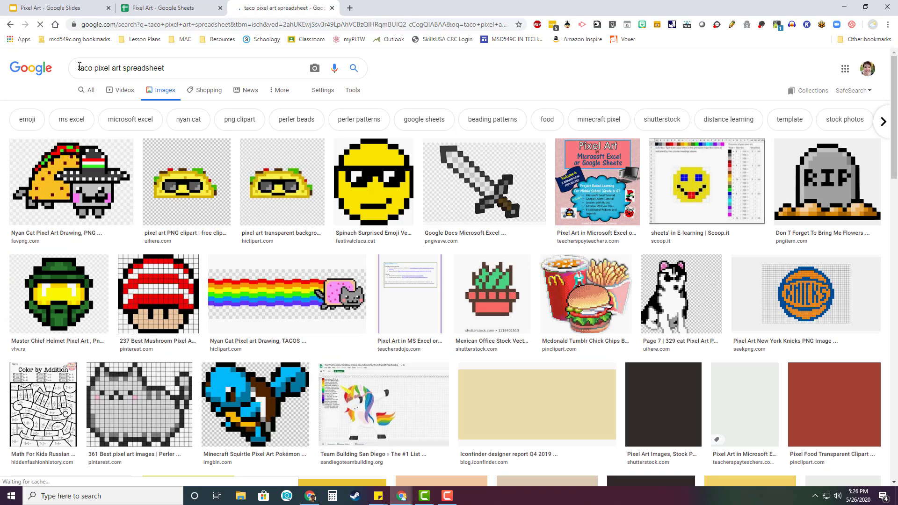
{"action": "left_click", "coordinate": [271, 200]}
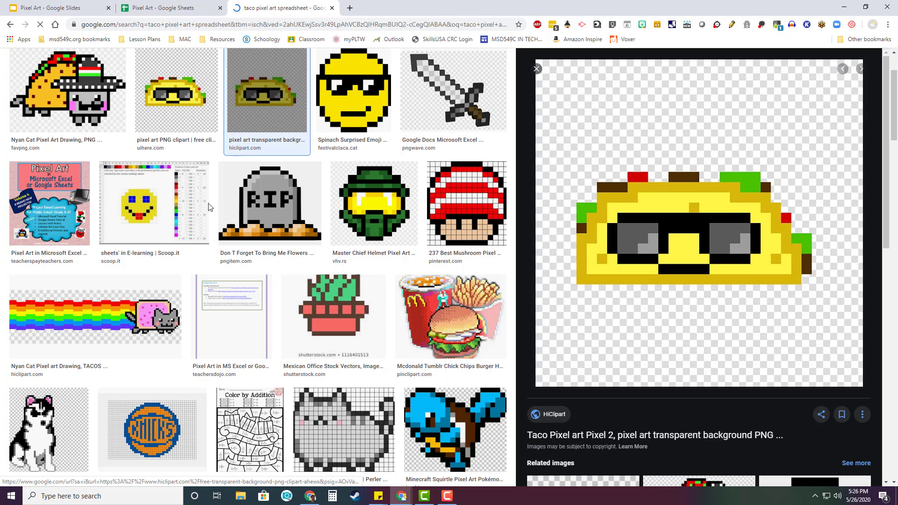
{"action": "left_click", "coordinate": [270, 203]}
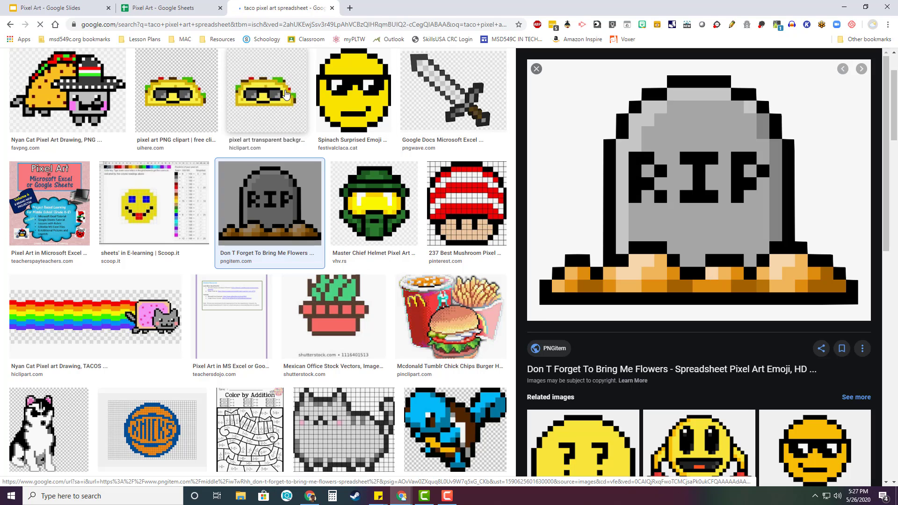
{"action": "left_click", "coordinate": [266, 92]}
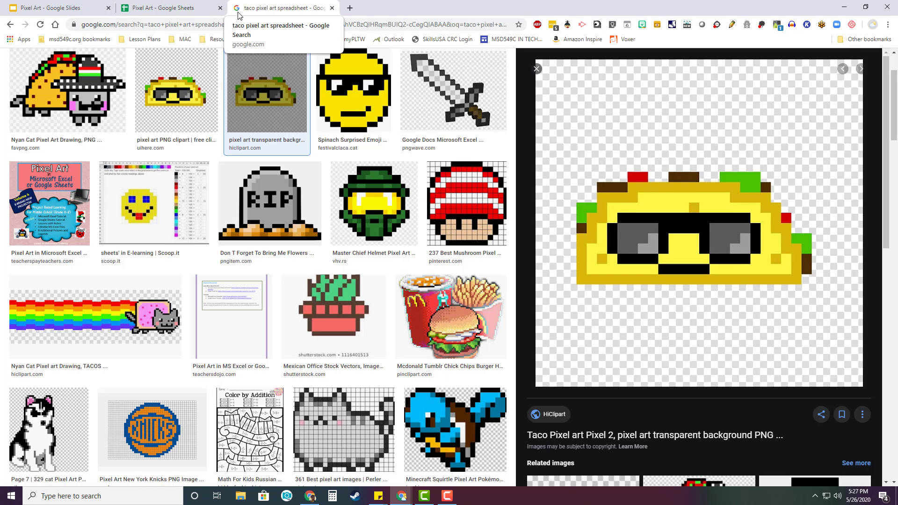
Compare the blank Pixel Art spreadsheet grid with the taco image by viewing them alternately
{"action": "left_click", "coordinate": [192, 9]}
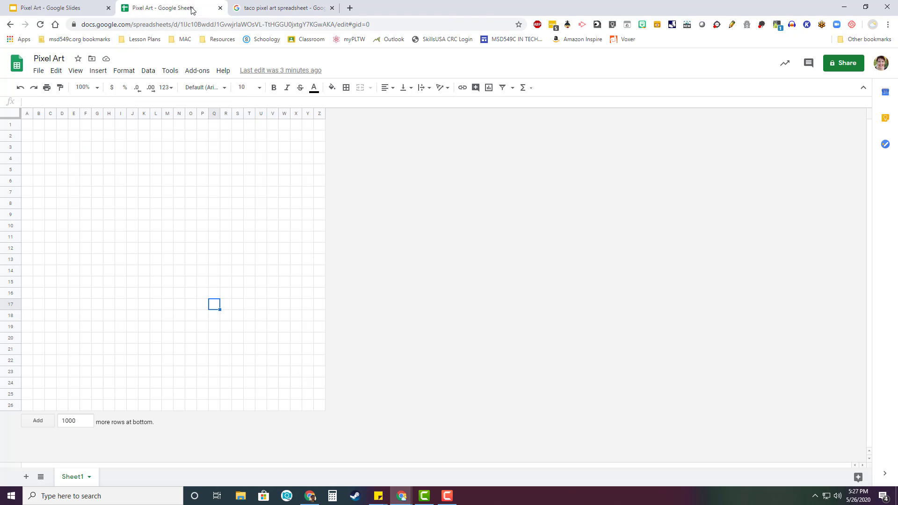
{"action": "left_click", "coordinate": [248, 10]}
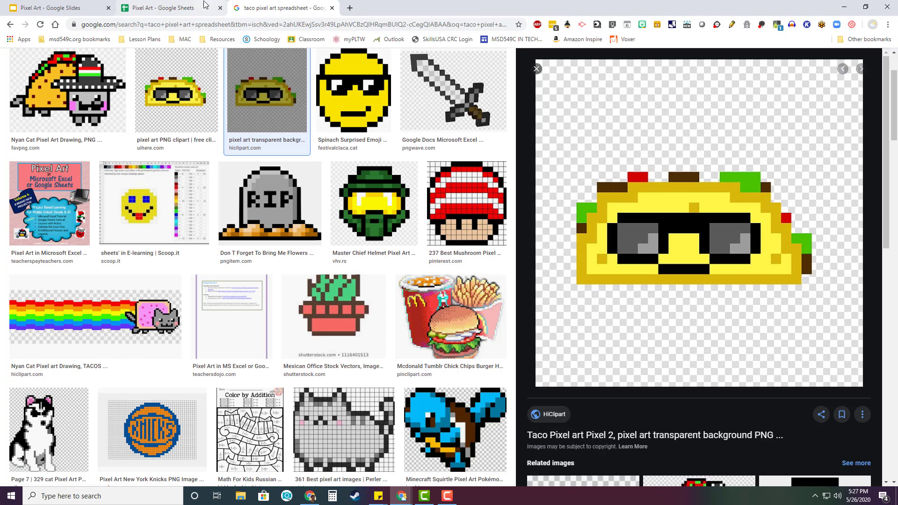
{"action": "left_click", "coordinate": [187, 7]}
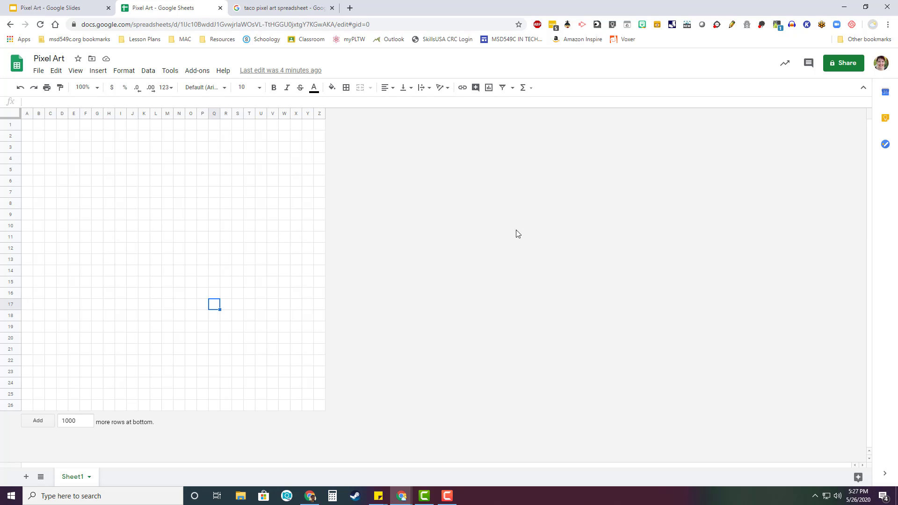
{"action": "left_click", "coordinate": [280, 8]}
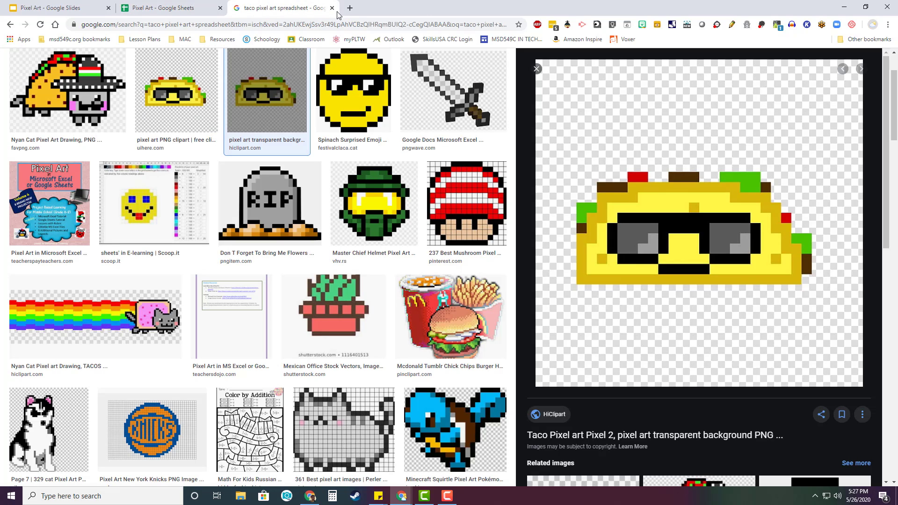
Separate the taco image search from the other tabs into its own maximized browser window
{"action": "left_click_drag", "start_coordinate": [292, 12], "coordinate": [289, 73]}
{"action": "double_click", "coordinate": [290, 73]}
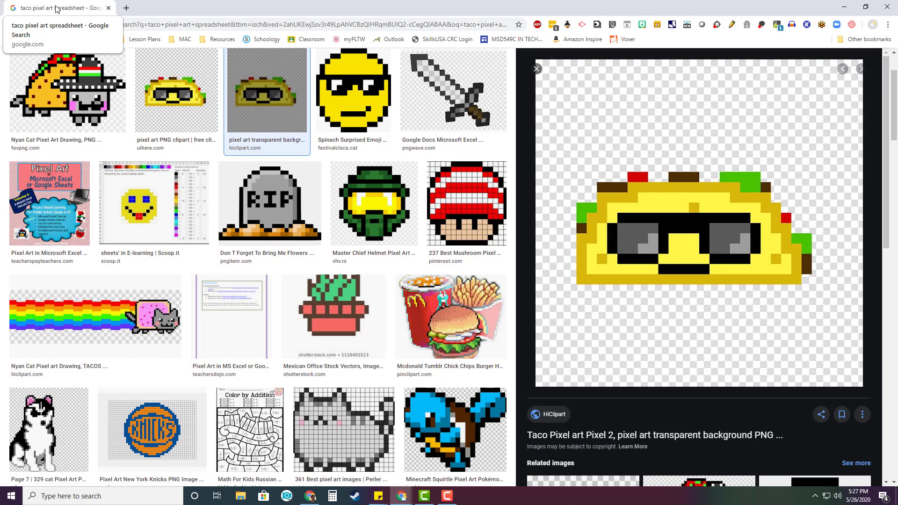
{"action": "left_click_drag", "start_coordinate": [59, 7], "coordinate": [77, 61]}
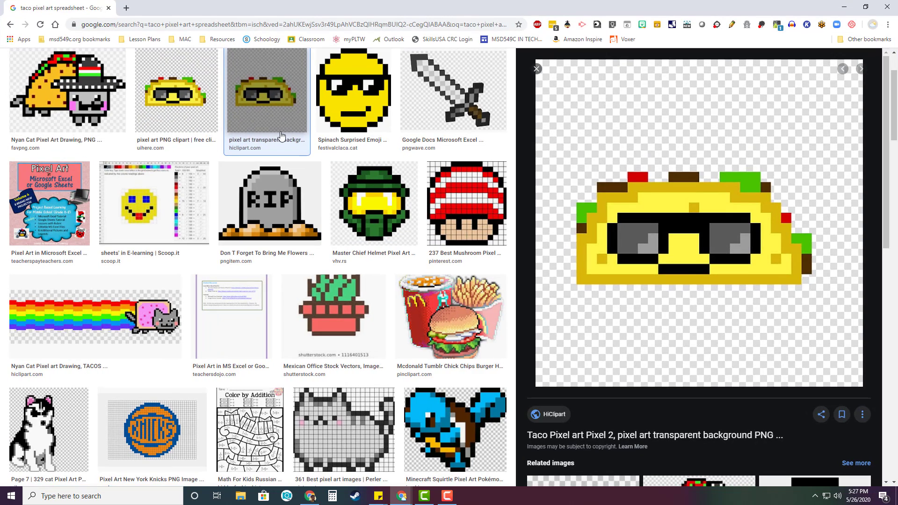
Bring the Pixel Art spreadsheet window to the front and arrange the open windows side by side
{"action": "left_click", "coordinate": [401, 494]}
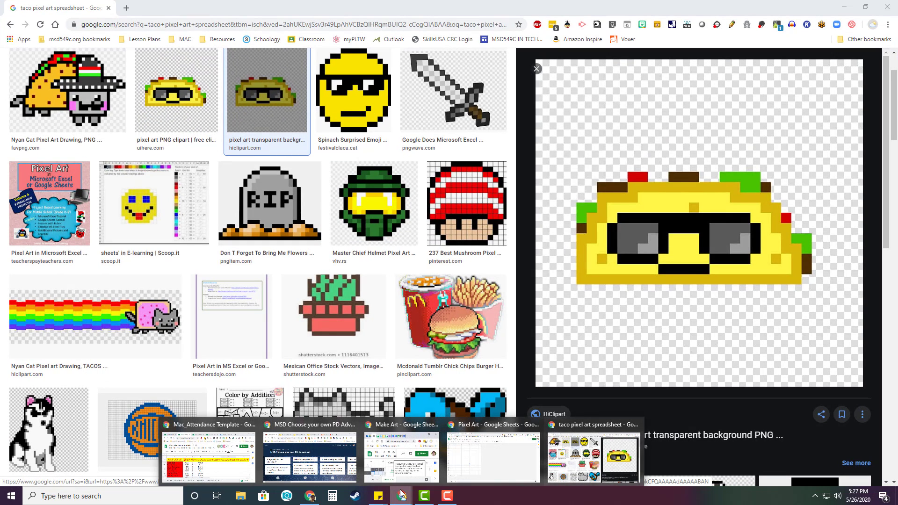
{"action": "left_click", "coordinate": [481, 463]}
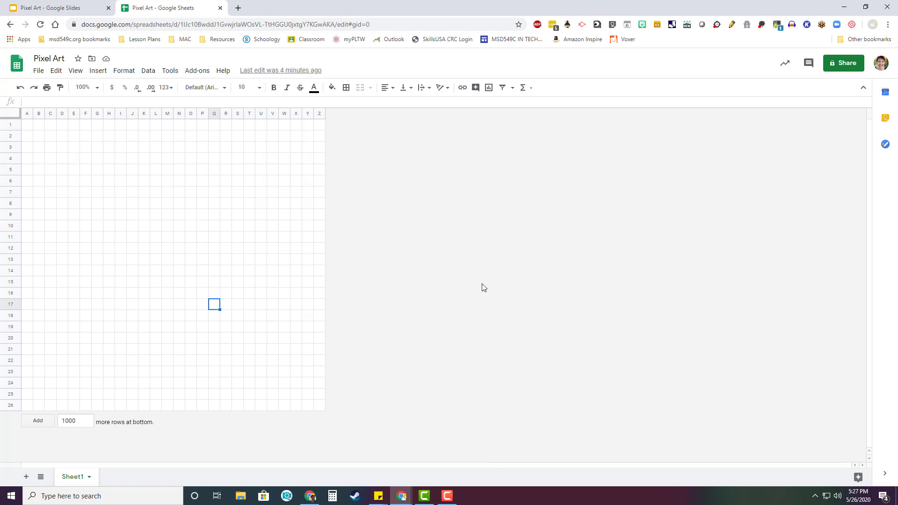
{"action": "right_click", "coordinate": [531, 499]}
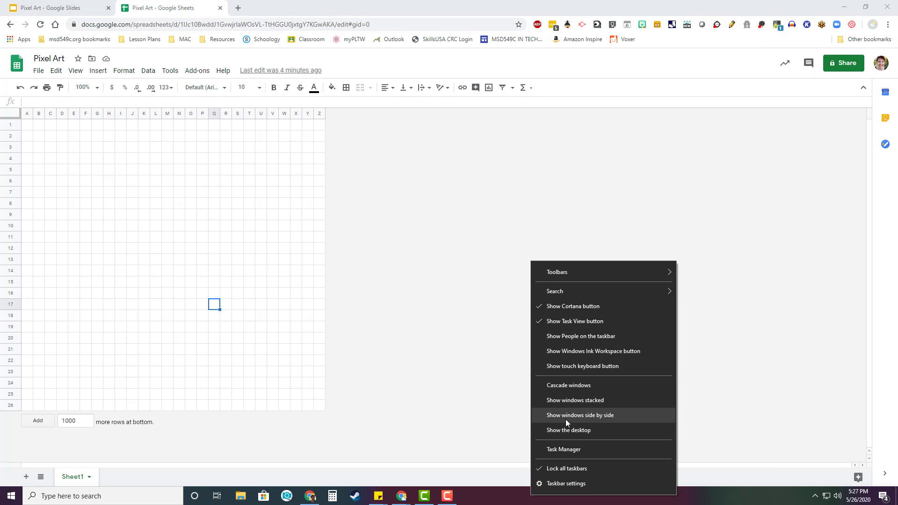
{"action": "left_click", "coordinate": [589, 422]}
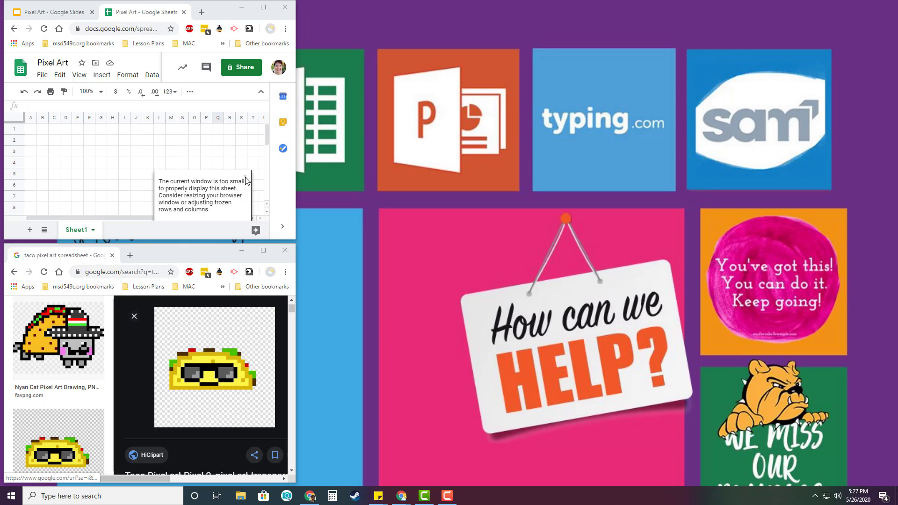
Place the taco image window beside the spreadsheet window and lengthen the spreadsheet window until all 26 rows fit
{"action": "left_click", "coordinate": [245, 177]}
{"action": "left_click_drag", "start_coordinate": [175, 256], "coordinate": [549, 88]}
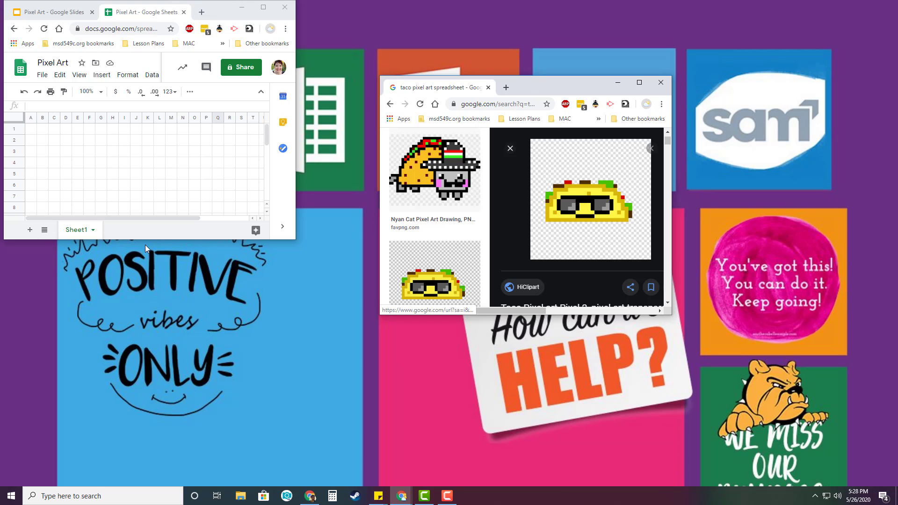
{"action": "left_click_drag", "start_coordinate": [144, 245], "coordinate": [153, 482]}
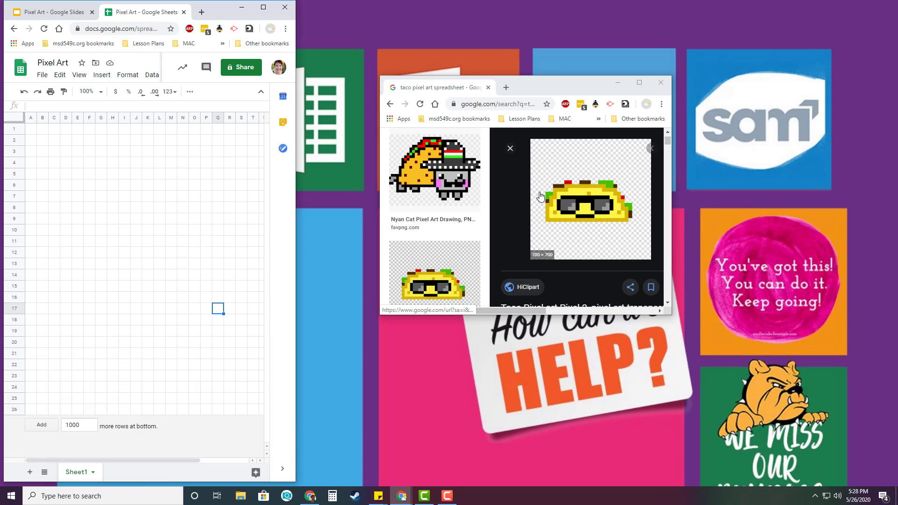
Move the taco image window aside, bring the Pixel Art spreadsheet to the front and widen its window until columns A to Z fit
{"action": "left_click_drag", "start_coordinate": [545, 90], "coordinate": [631, 50]}
{"action": "left_click_drag", "start_coordinate": [727, 41], "coordinate": [642, 66]}
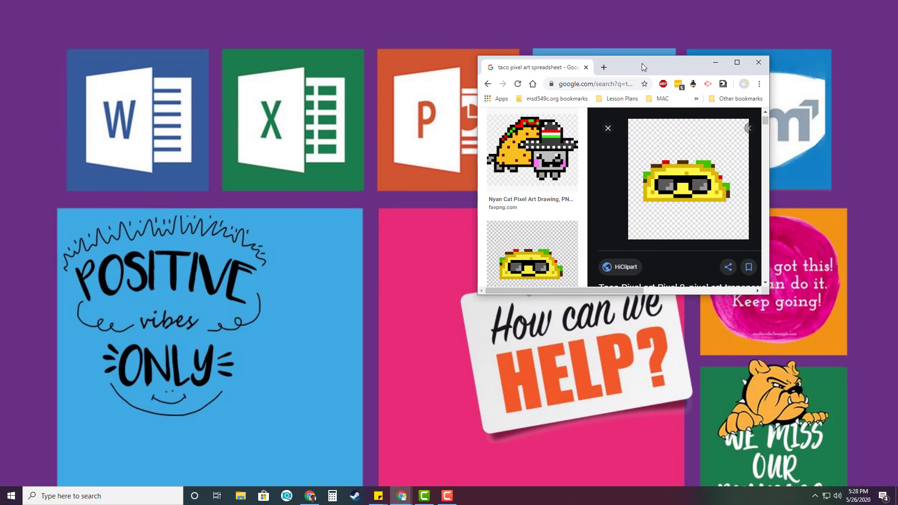
{"action": "left_click", "coordinate": [399, 501]}
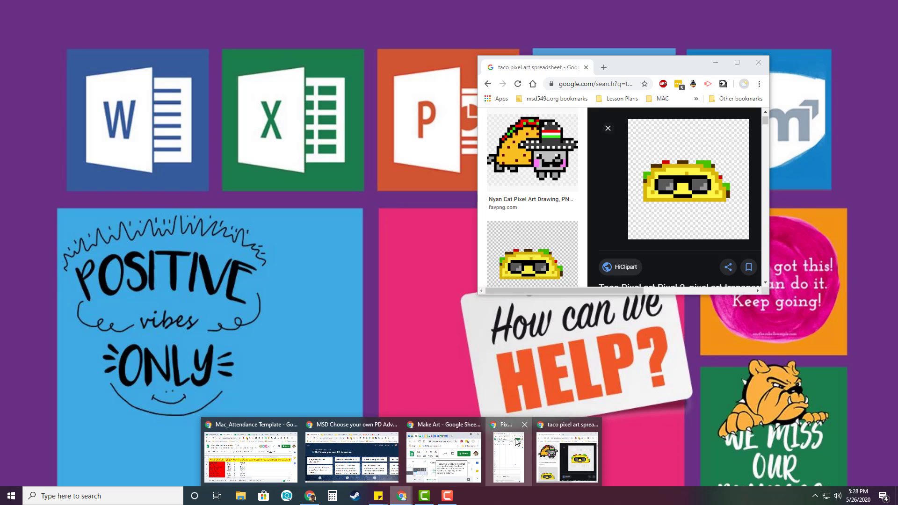
{"action": "left_click", "coordinate": [444, 451]}
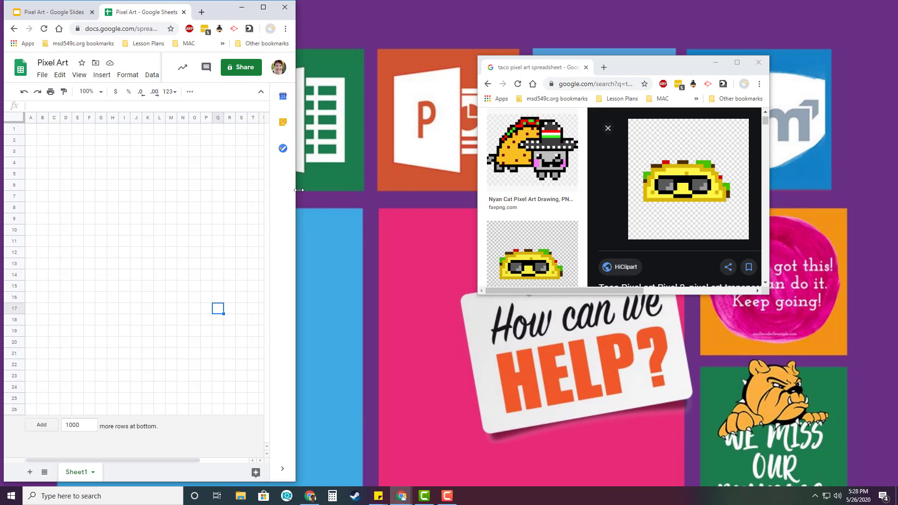
{"action": "left_click_drag", "start_coordinate": [300, 190], "coordinate": [416, 190]}
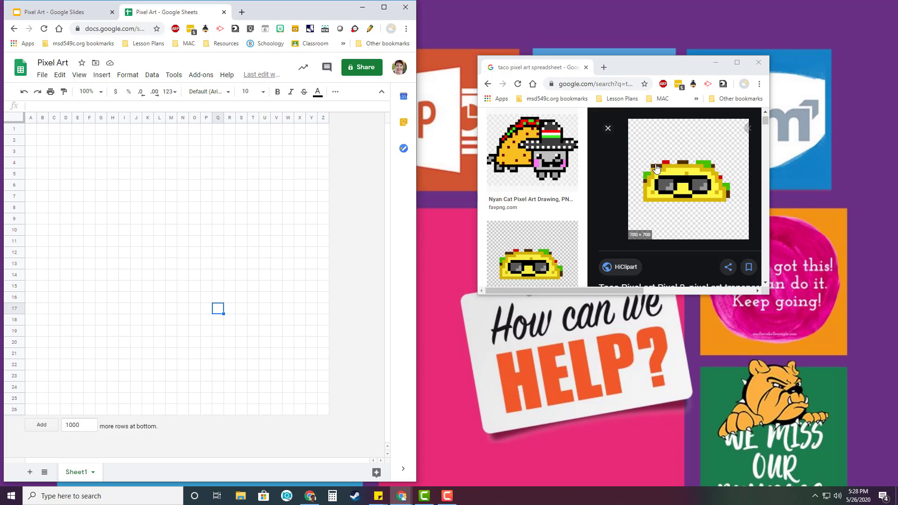
Place the taco image window directly beside the spreadsheet and enlarge it to fill the remaining screen height and width
{"action": "left_click_drag", "start_coordinate": [684, 64], "coordinate": [603, 12]}
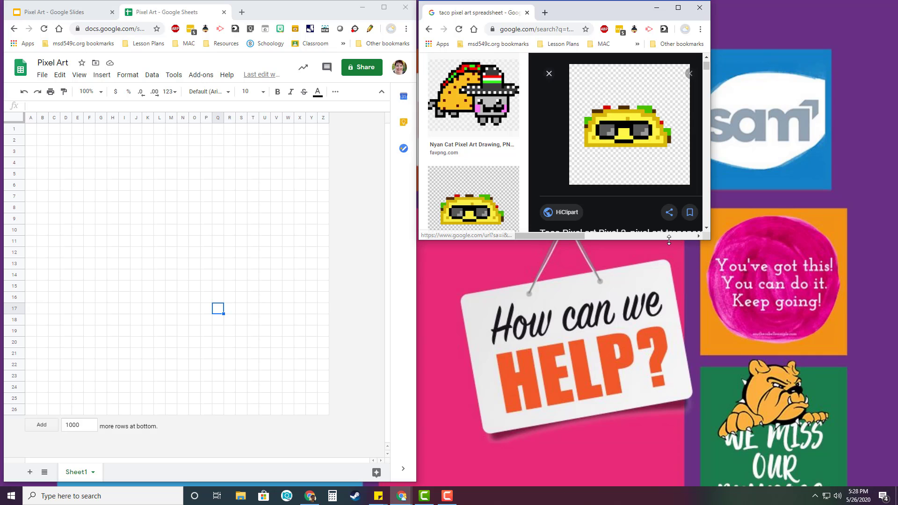
{"action": "left_click_drag", "start_coordinate": [666, 239], "coordinate": [662, 478]}
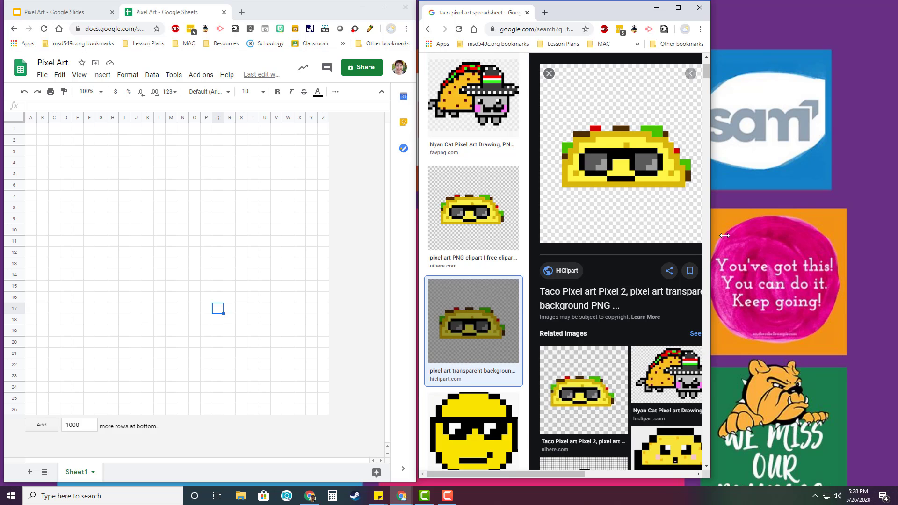
{"action": "left_click_drag", "start_coordinate": [709, 238], "coordinate": [884, 240]}
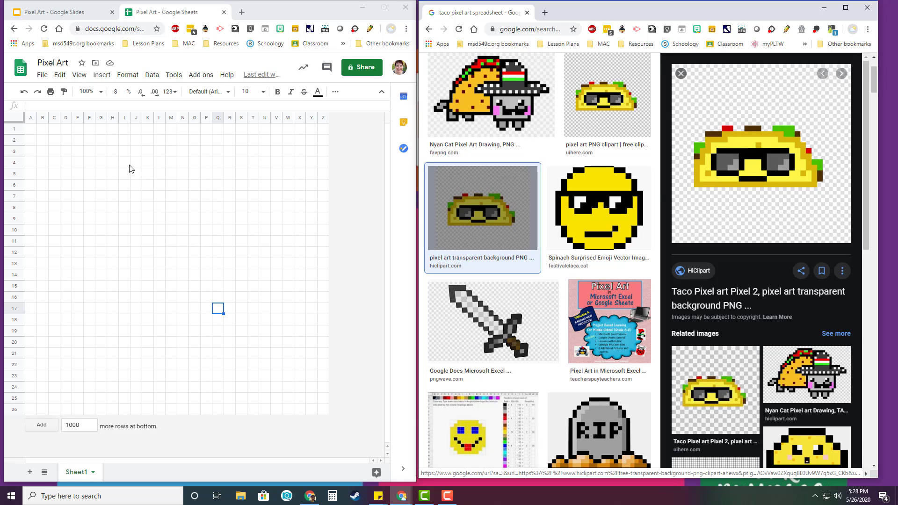
Select the entire grid and start a conditional format rule on A1:Z26 for cells where the value is equal to 1
{"action": "left_click", "coordinate": [14, 120]}
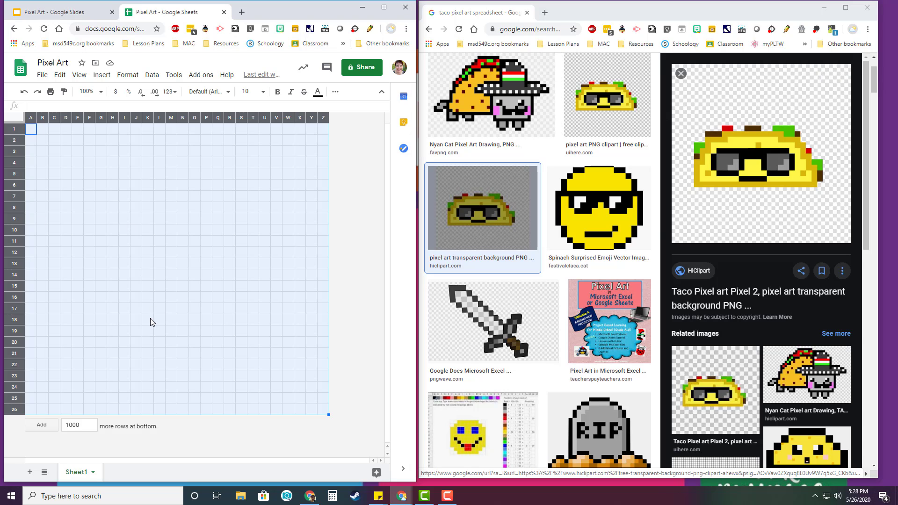
{"action": "left_click", "coordinate": [127, 76]}
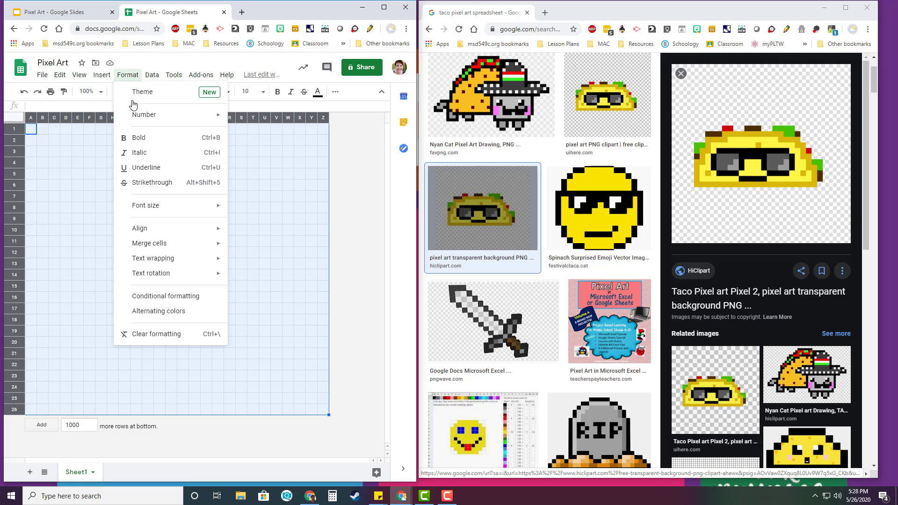
{"action": "left_click", "coordinate": [213, 303]}
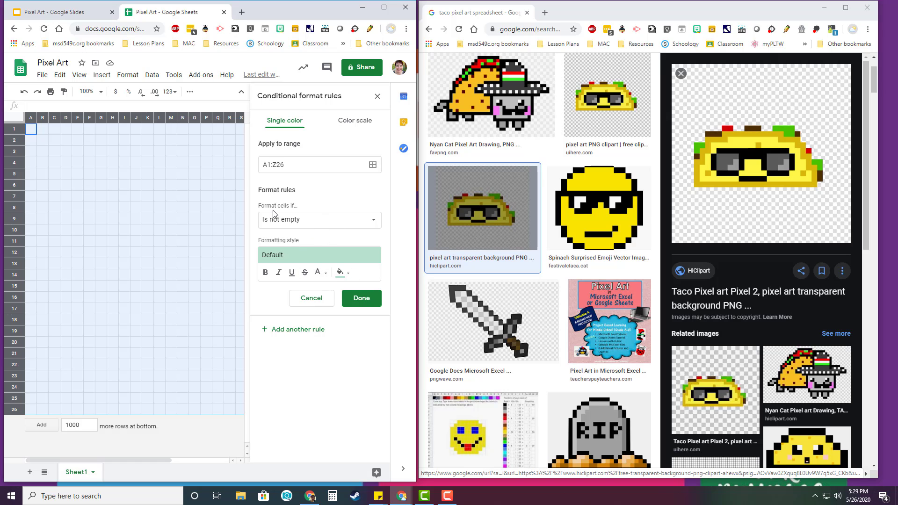
{"action": "left_click", "coordinate": [356, 226]}
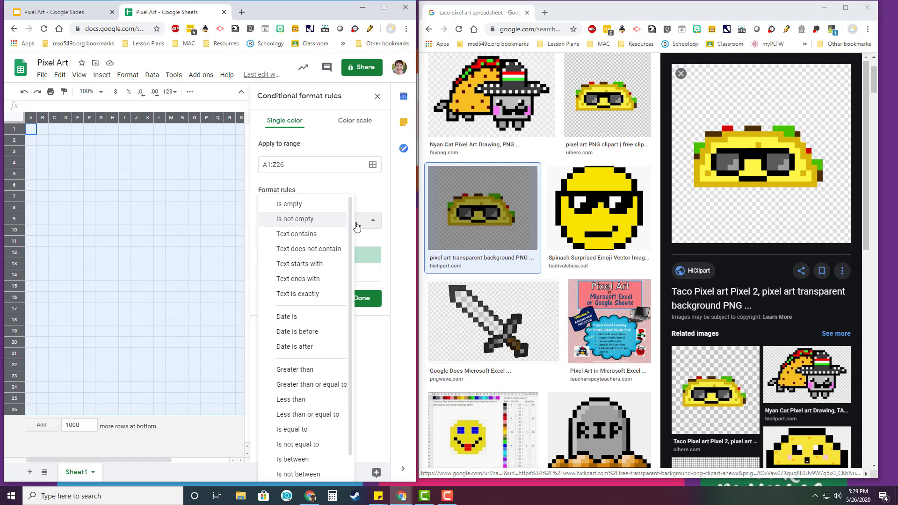
{"action": "left_click", "coordinate": [316, 429]}
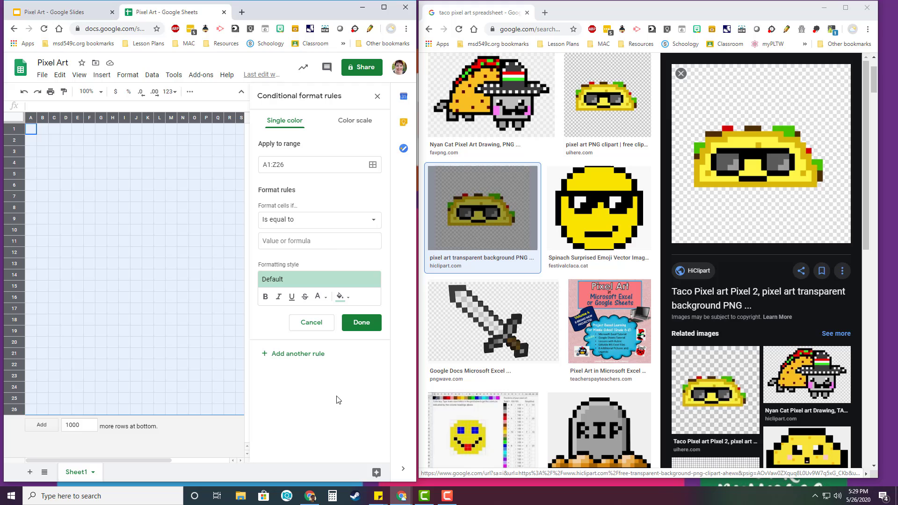
{"action": "left_click", "coordinate": [315, 239]}
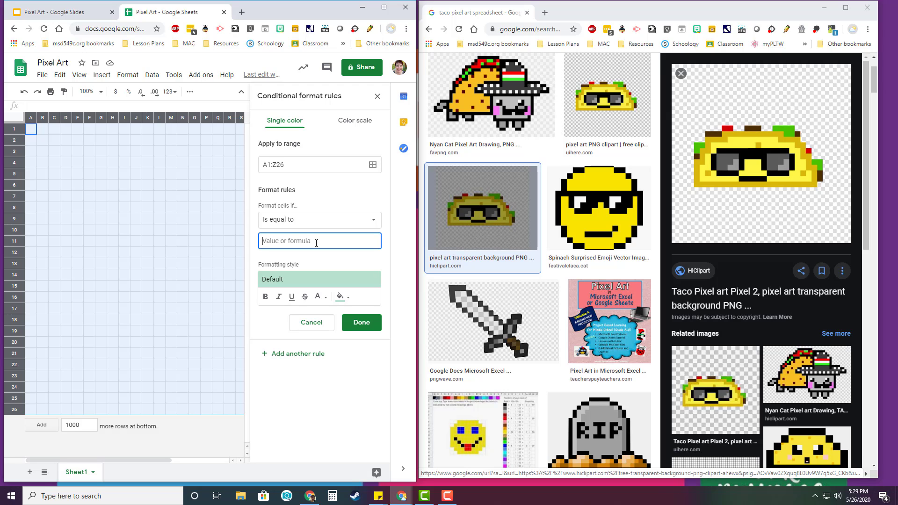
{"action": "type", "text": "1"}
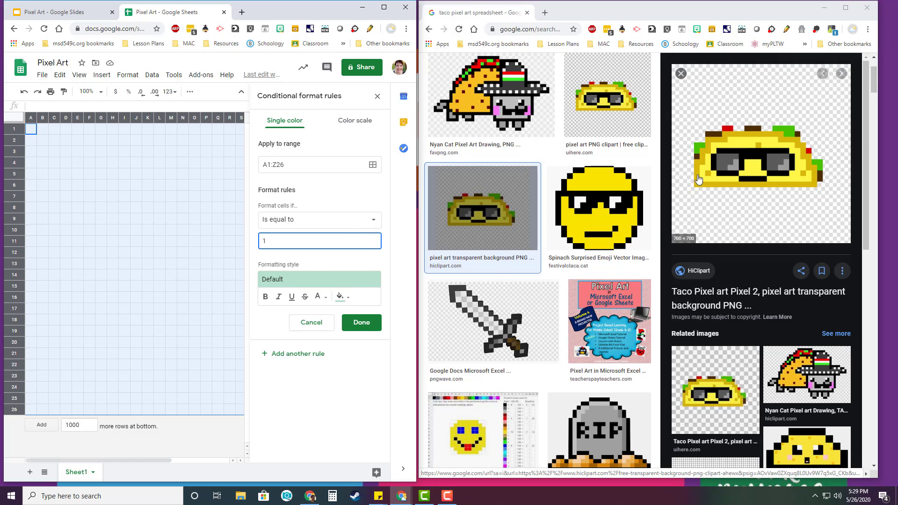
Set both the fill and text colour of the value 1 rule to black and save the rule
{"action": "left_click", "coordinate": [342, 296]}
{"action": "left_click", "coordinate": [248, 329]}
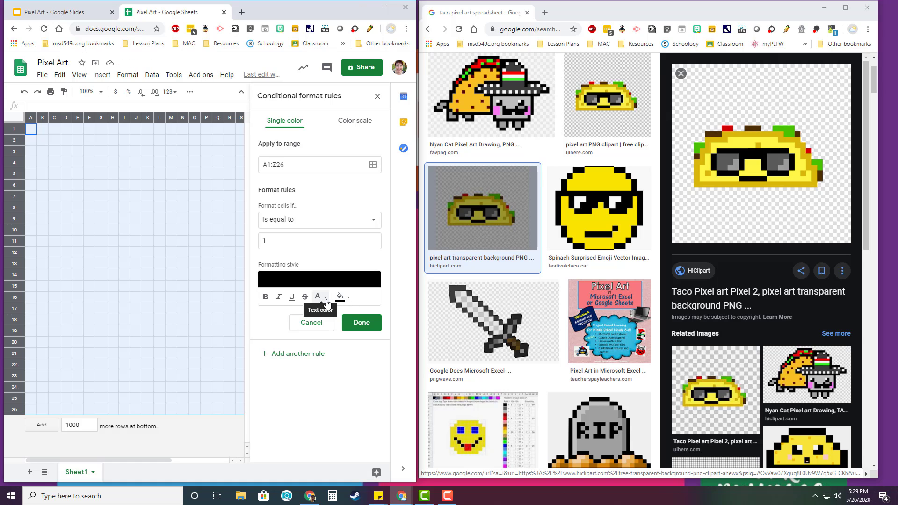
{"action": "left_click", "coordinate": [325, 302]}
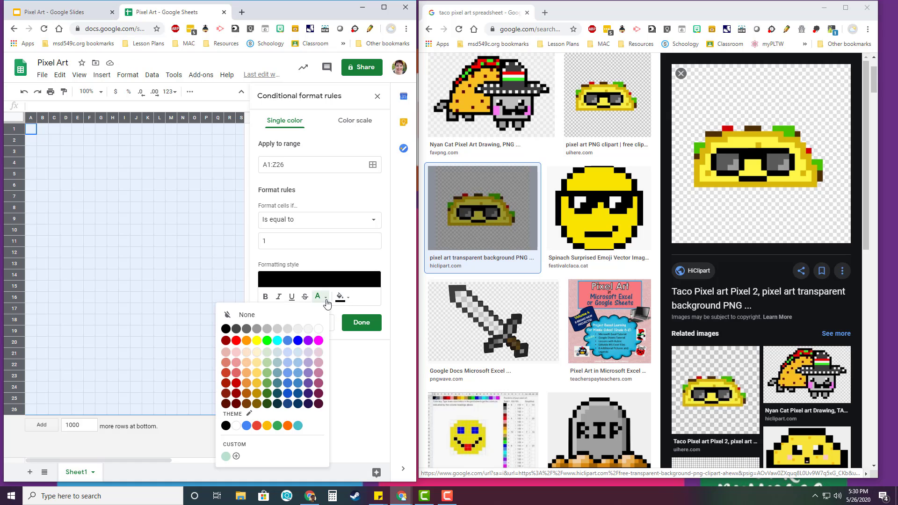
{"action": "left_click", "coordinate": [226, 328]}
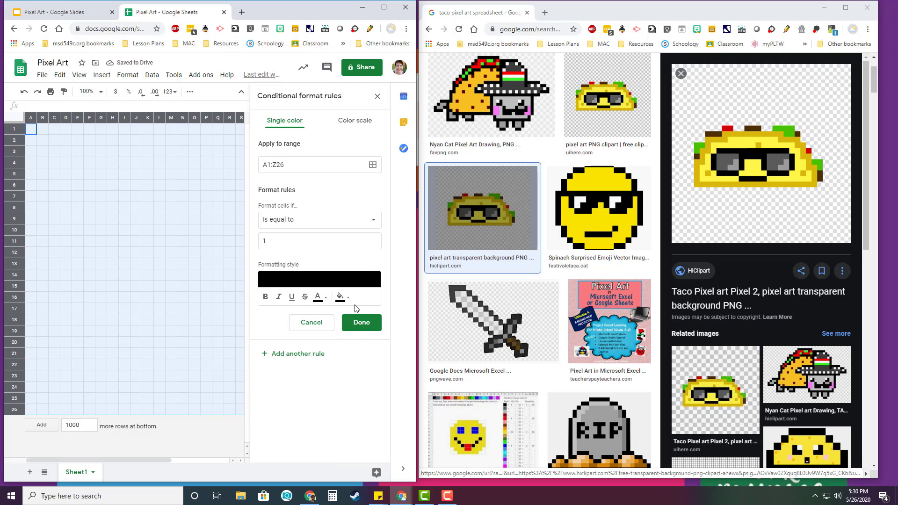
{"action": "left_click", "coordinate": [360, 330]}
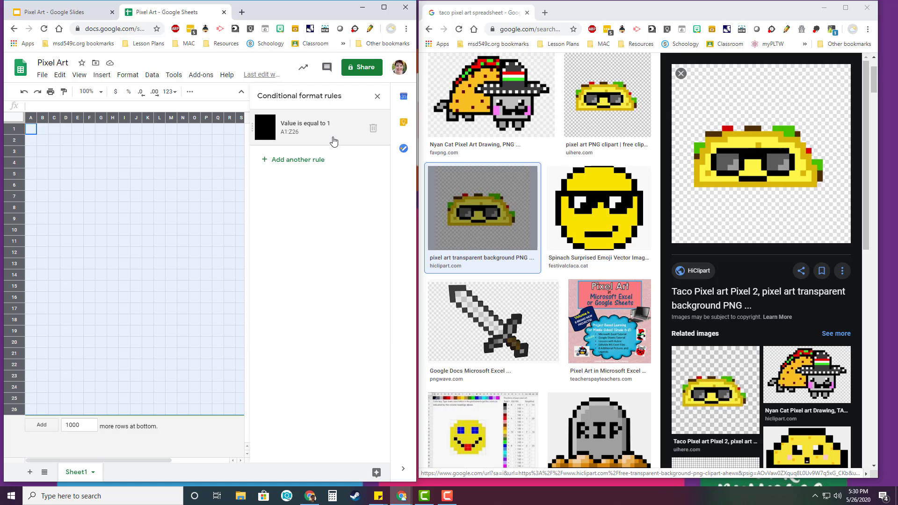
Add another conditional format rule on A1:Z26 for cells where the value is equal to 2
{"action": "left_click", "coordinate": [287, 162]}
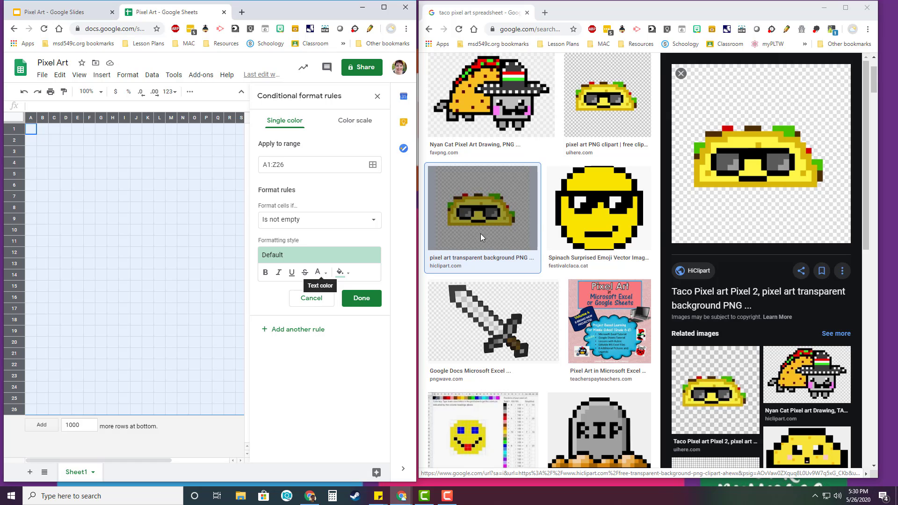
{"action": "left_click", "coordinate": [320, 228]}
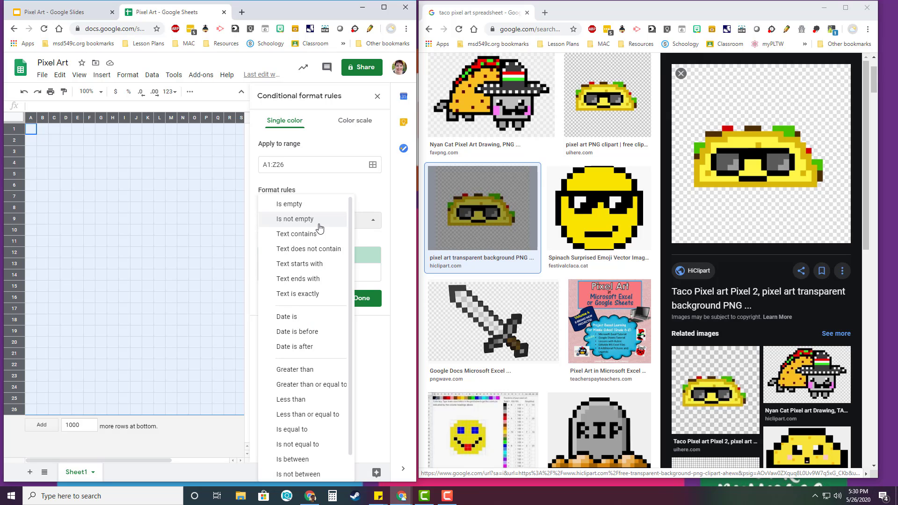
{"action": "left_click", "coordinate": [312, 431]}
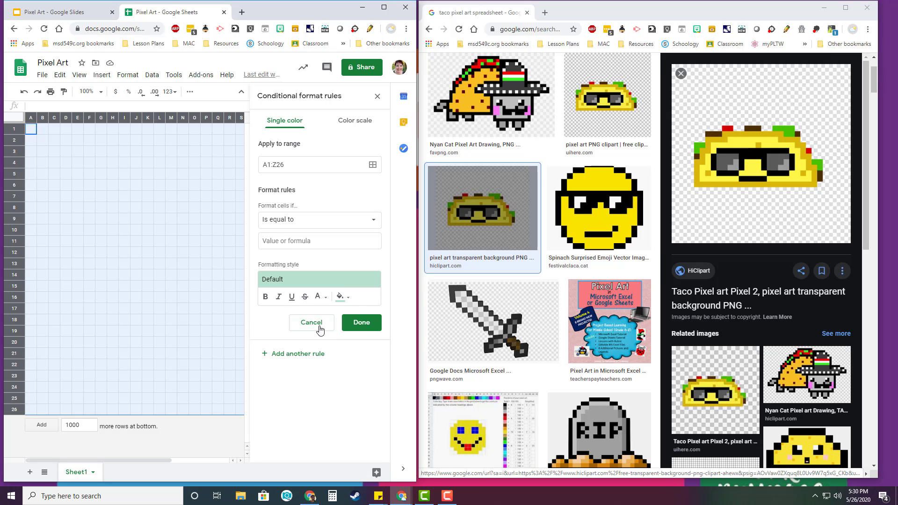
{"action": "left_click", "coordinate": [286, 245]}
{"action": "type", "text": "2"}
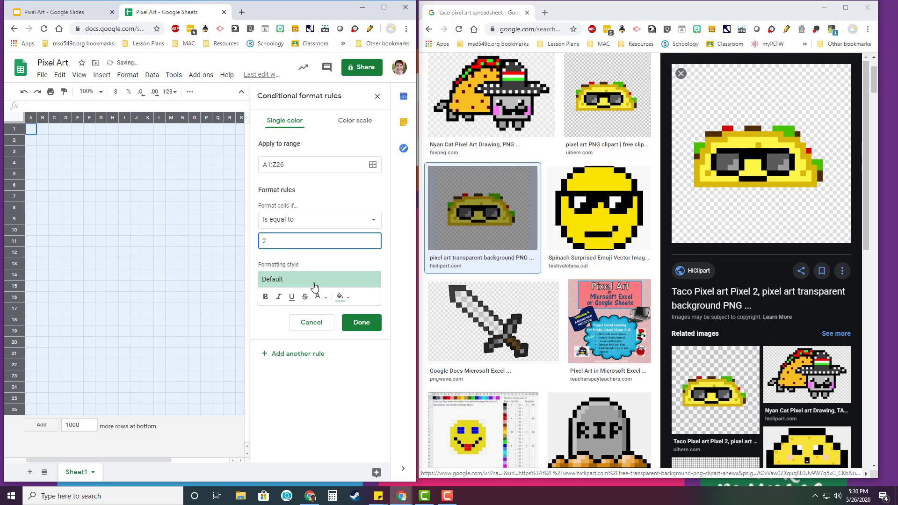
Give the value 2 rule a custom green fill, slightly duller than pure green, to match the green in the taco image
{"action": "left_click", "coordinate": [349, 301]}
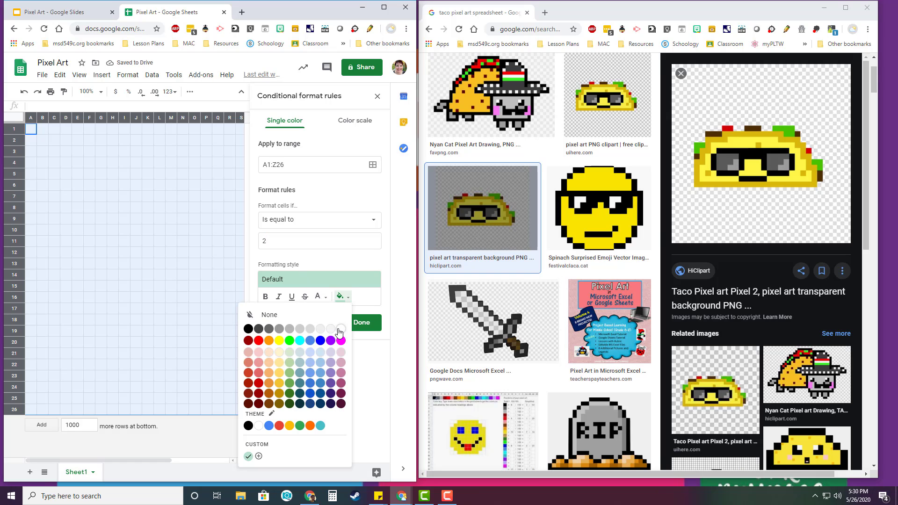
{"action": "left_click", "coordinate": [289, 340]}
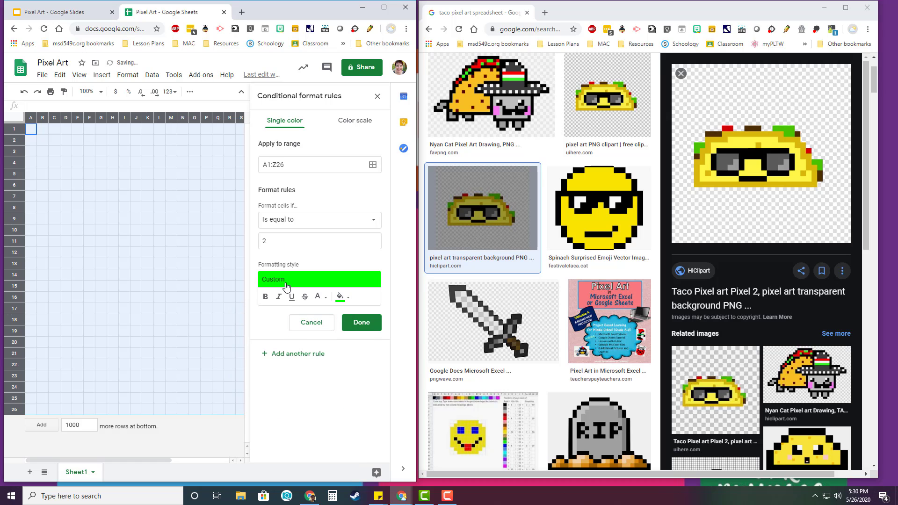
{"action": "left_click", "coordinate": [340, 297]}
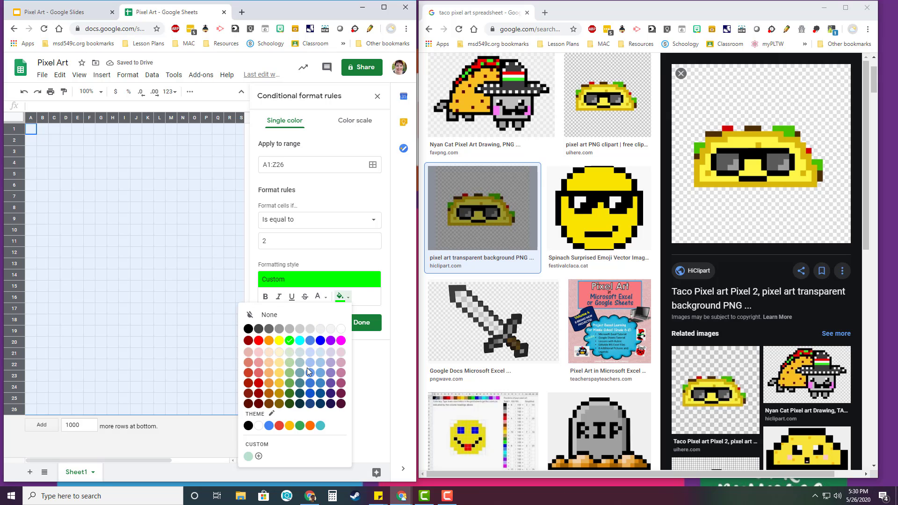
{"action": "left_click", "coordinate": [259, 457]}
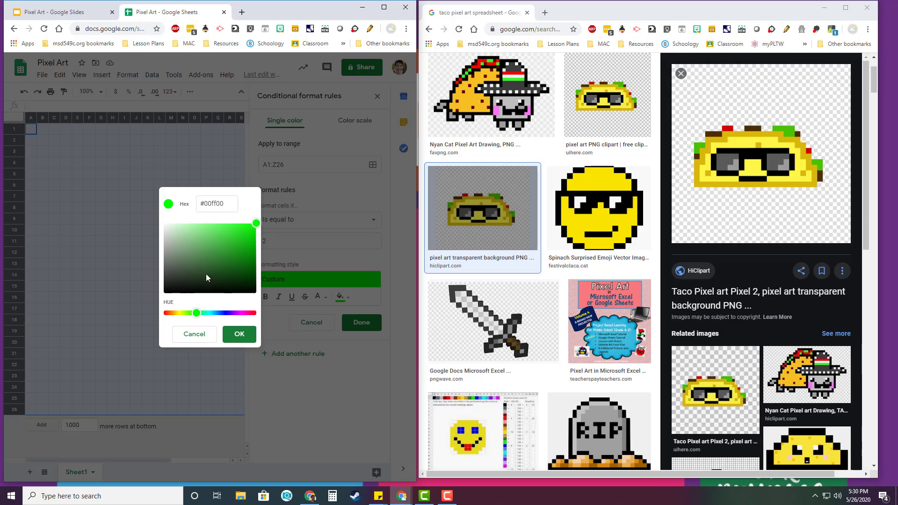
{"action": "left_click", "coordinate": [248, 230]}
{"action": "left_click_drag", "start_coordinate": [246, 234], "coordinate": [235, 236]}
{"action": "left_click", "coordinate": [237, 334]}
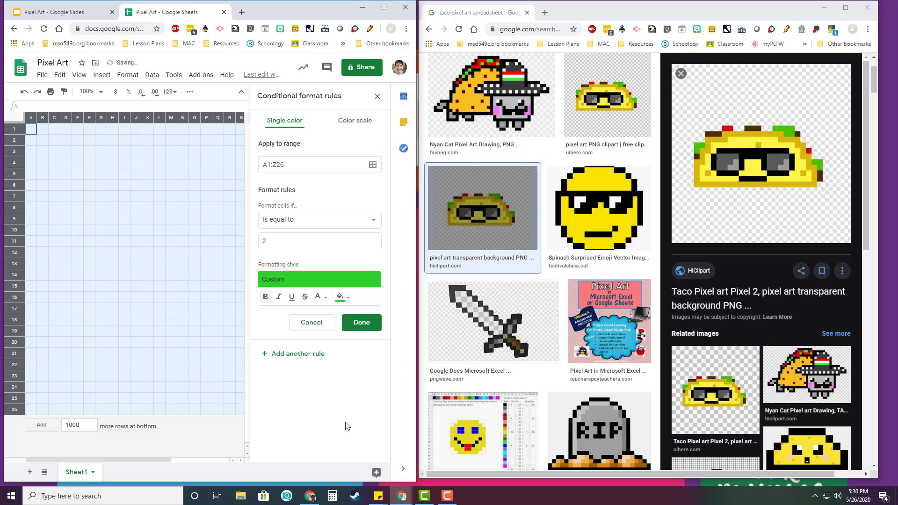
Set the value 2 rule's text to the same custom green as its fill and save the rule
{"action": "left_click", "coordinate": [323, 297]}
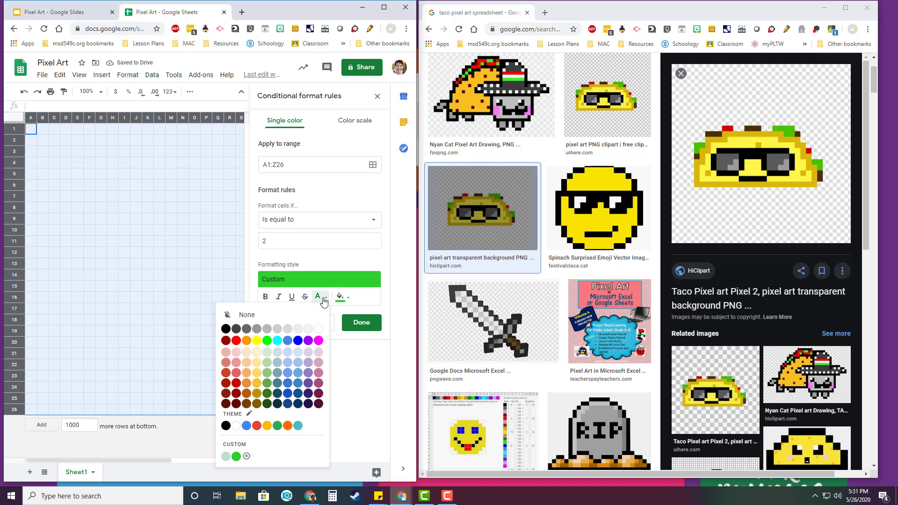
{"action": "left_click", "coordinate": [236, 456]}
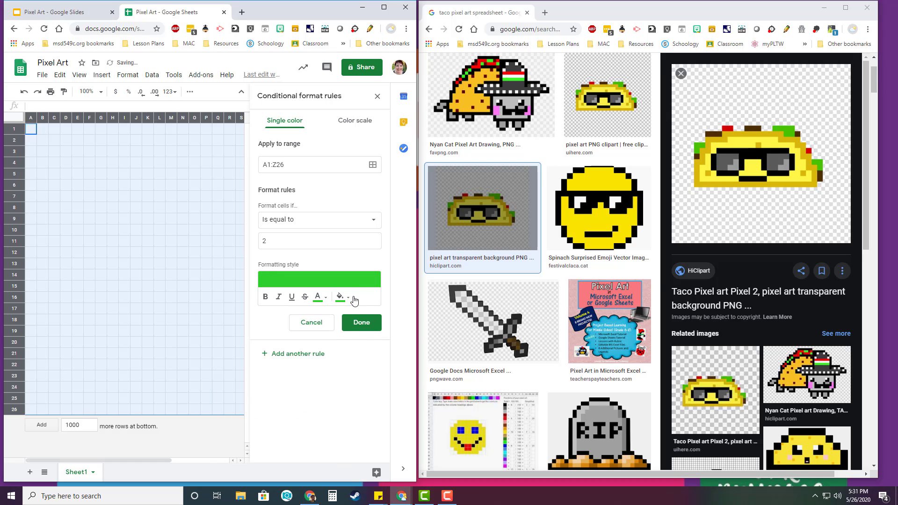
{"action": "left_click", "coordinate": [354, 325]}
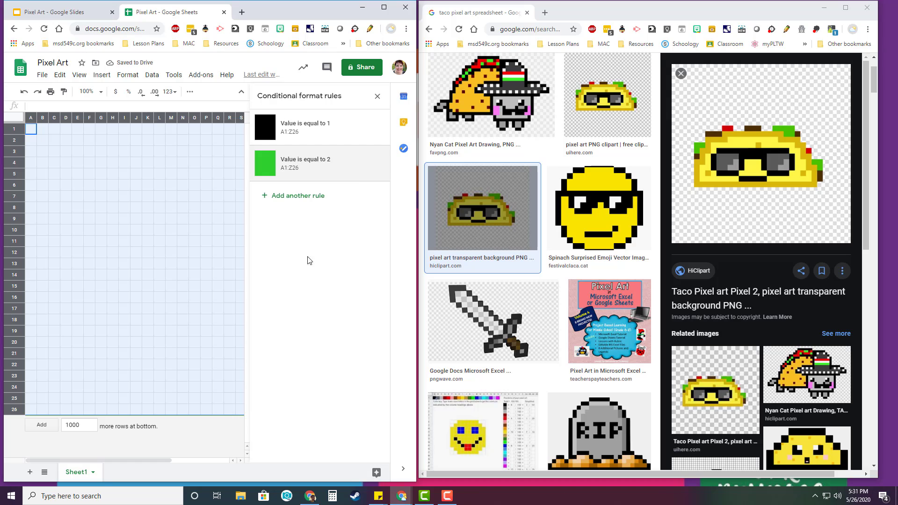
Add another conditional format rule on A1:Z26 for cases where the cell value is equal to 3
{"action": "left_click", "coordinate": [300, 198]}
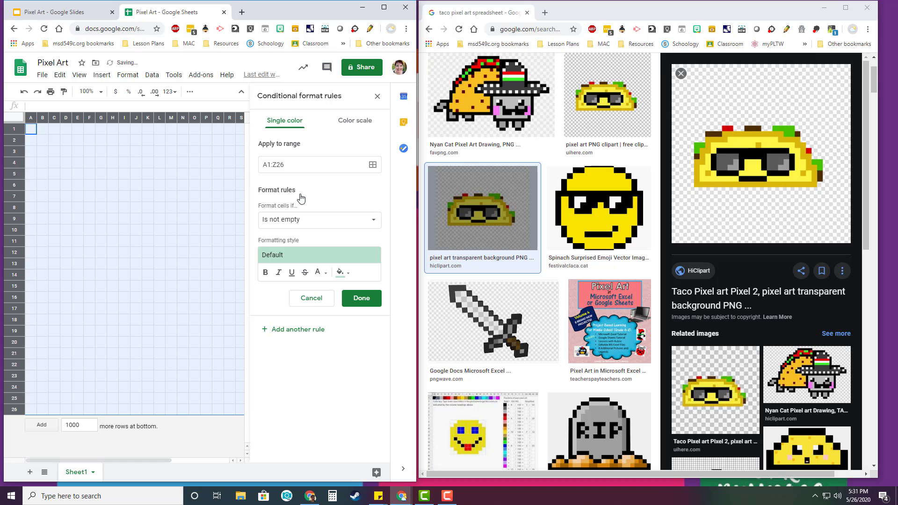
{"action": "left_click", "coordinate": [318, 231]}
{"action": "left_click", "coordinate": [321, 432]}
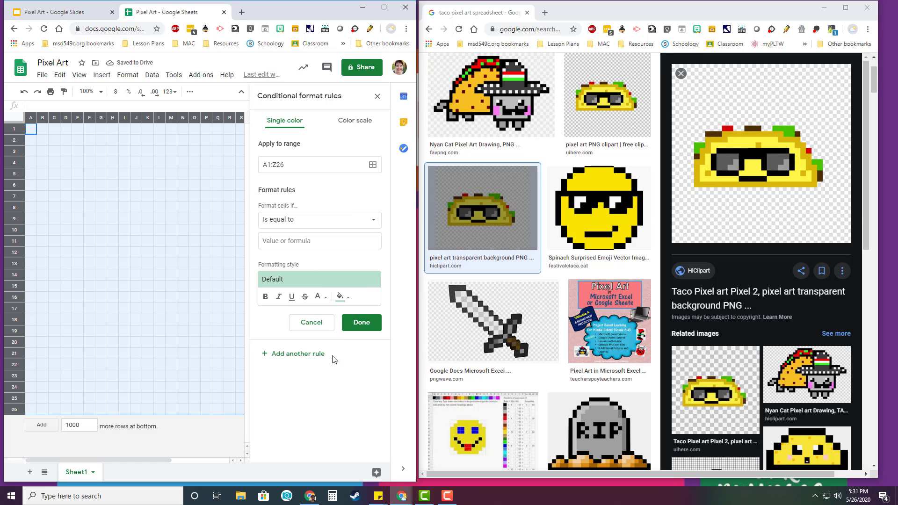
{"action": "left_click", "coordinate": [297, 240]}
{"action": "type", "text": "3"}
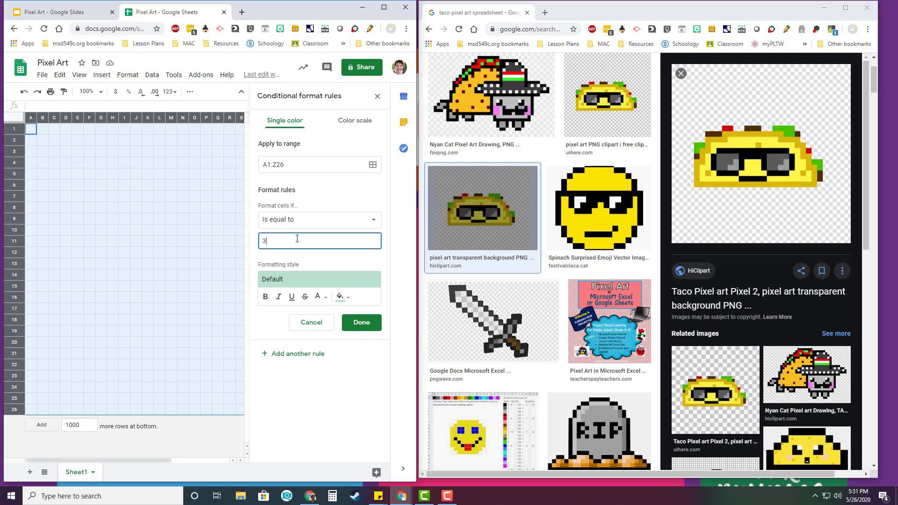
Set the value 3 rule's fill to pure red and save the rule
{"action": "left_click", "coordinate": [354, 305]}
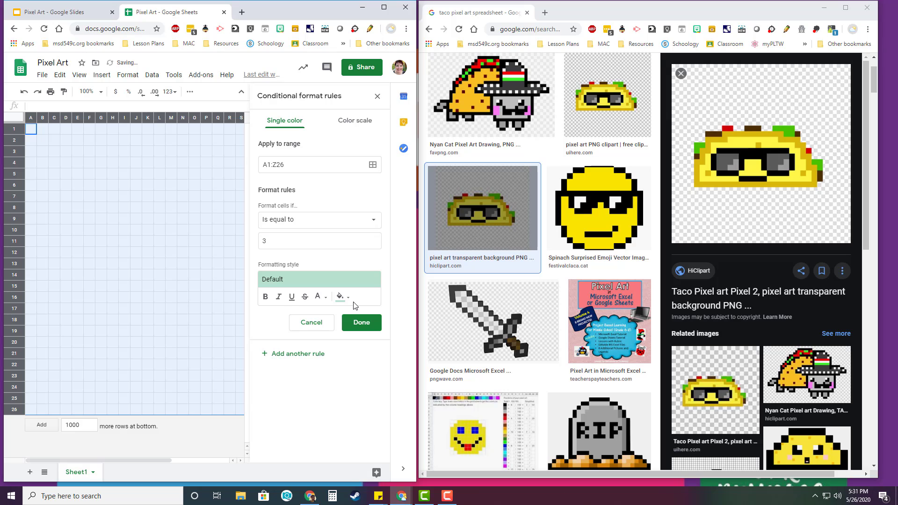
{"action": "left_click", "coordinate": [341, 296]}
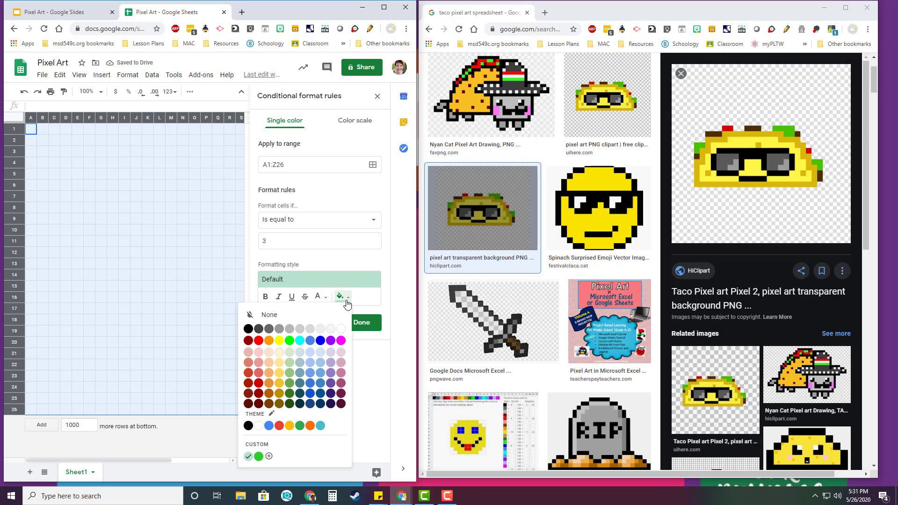
{"action": "left_click", "coordinate": [260, 341]}
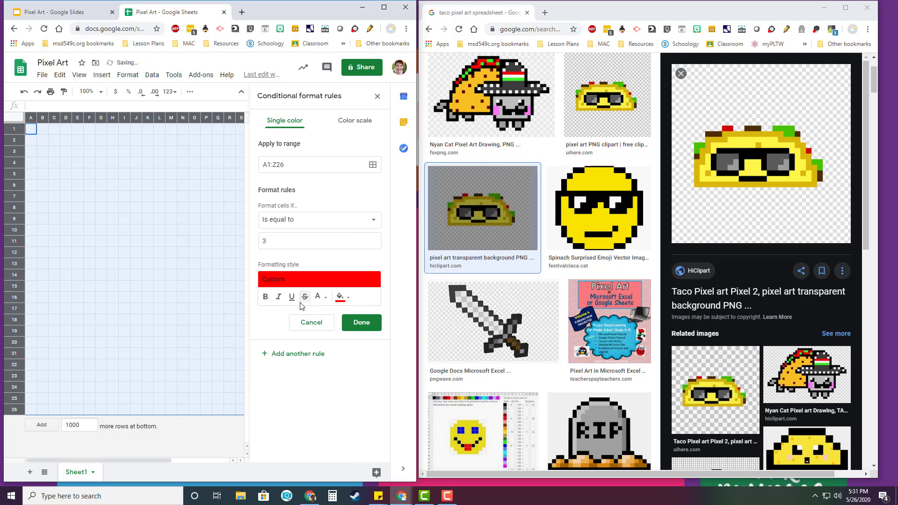
{"action": "left_click", "coordinate": [363, 323]}
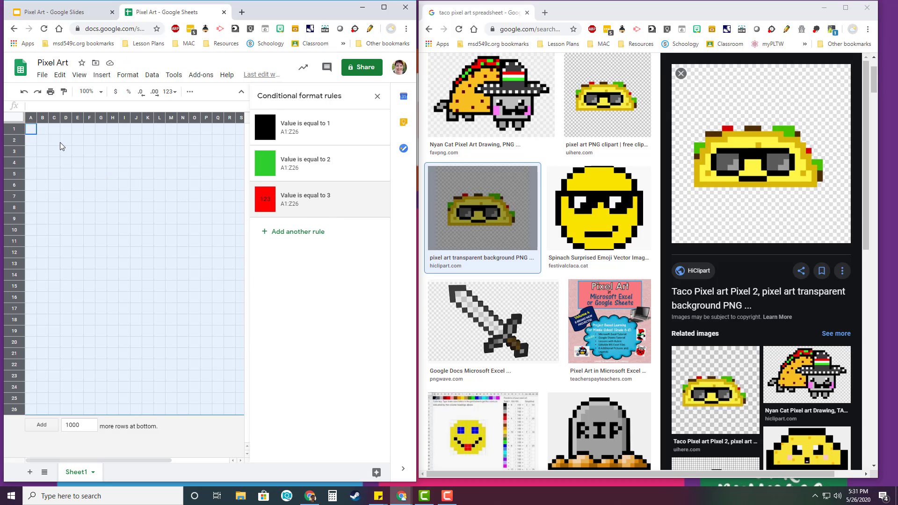
Enter 1, 2 and 3 in cells A1, A2 and A3 to build a colour key
{"action": "left_click", "coordinate": [31, 132]}
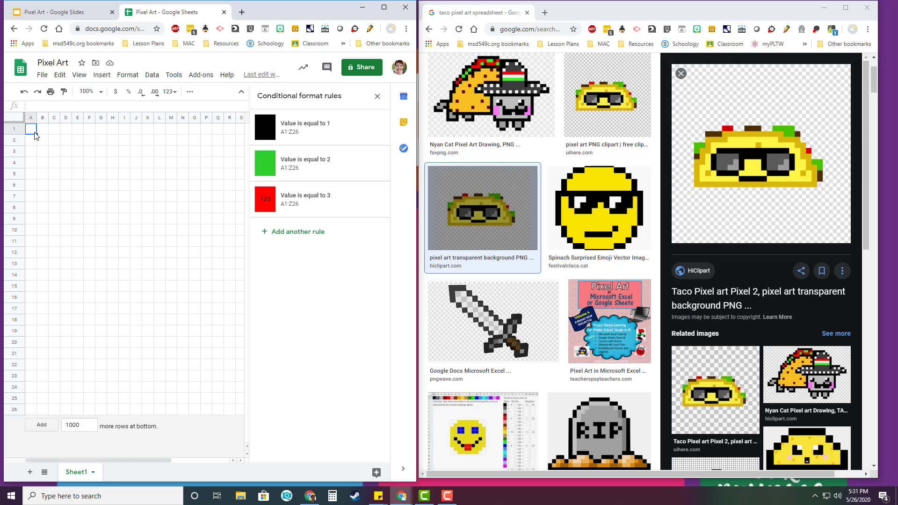
{"action": "type", "text": "1"}
{"action": "key", "text": "Return"}
{"action": "type", "text": "2"}
{"action": "key", "text": "Return"}
{"action": "type", "text": "3"}
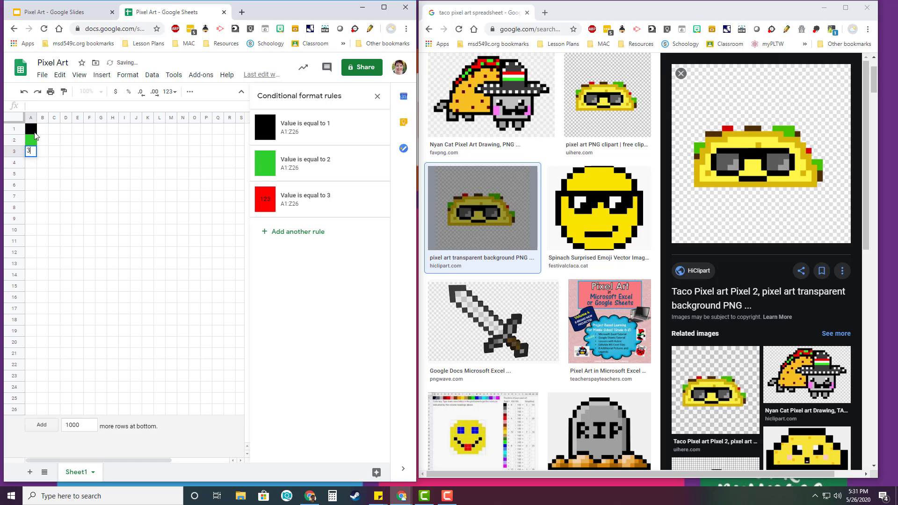
{"action": "key", "text": "Return"}
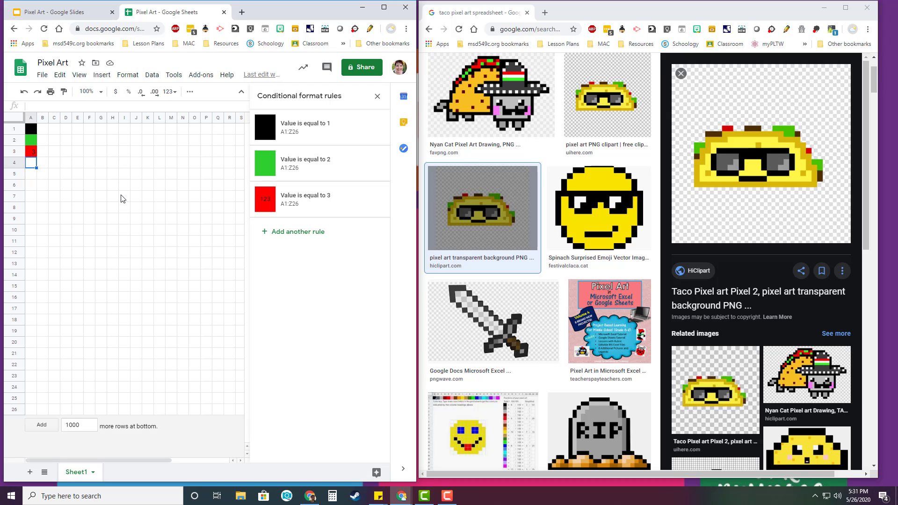
Enter 3 in cells G8 and M14 to test the red rule elsewhere in the grid
{"action": "left_click", "coordinate": [105, 208]}
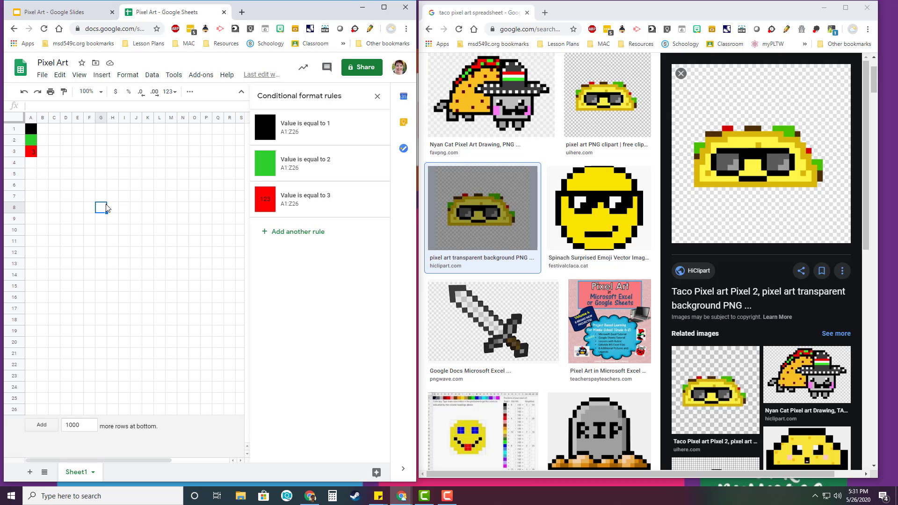
{"action": "type", "text": "3"}
{"action": "key", "text": "Return"}
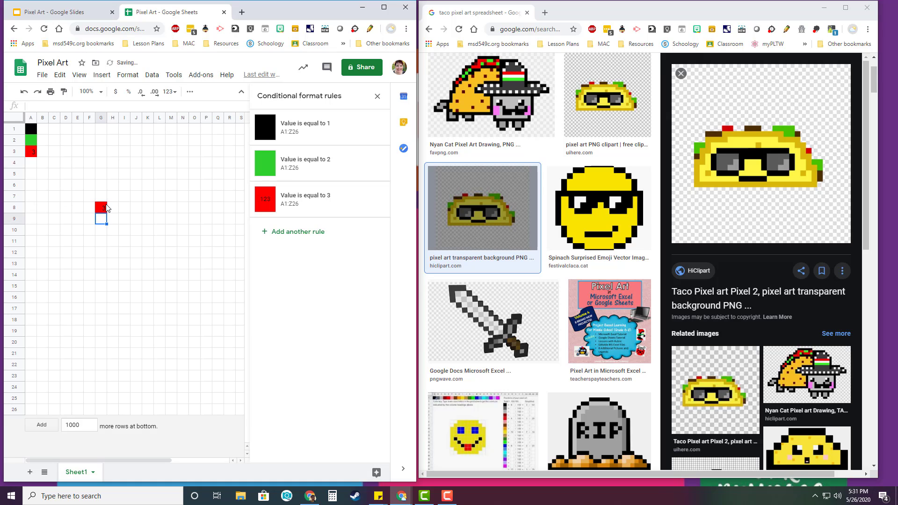
{"action": "left_click", "coordinate": [172, 275]}
{"action": "type", "text": "3"}
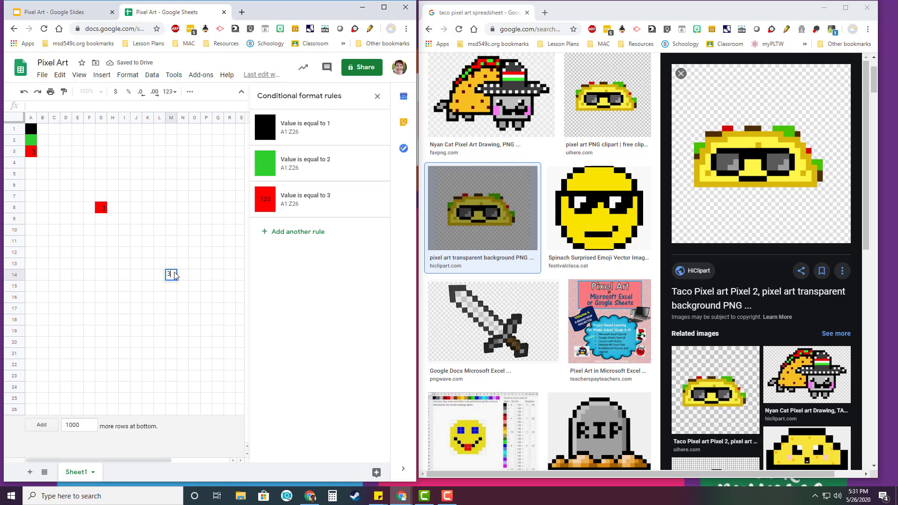
{"action": "key", "text": "Return"}
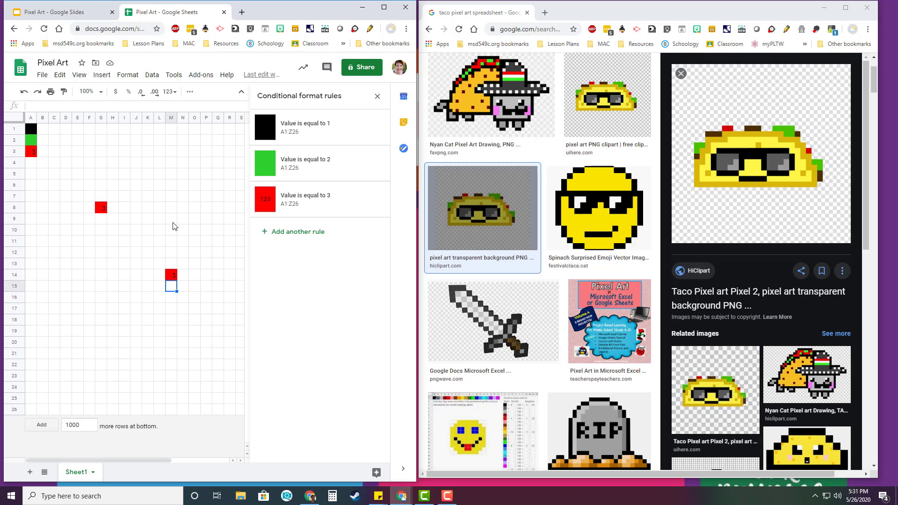
Reopen the value 3 rule, set its text colour to the same red as its fill, and save it
{"action": "left_click", "coordinate": [295, 202]}
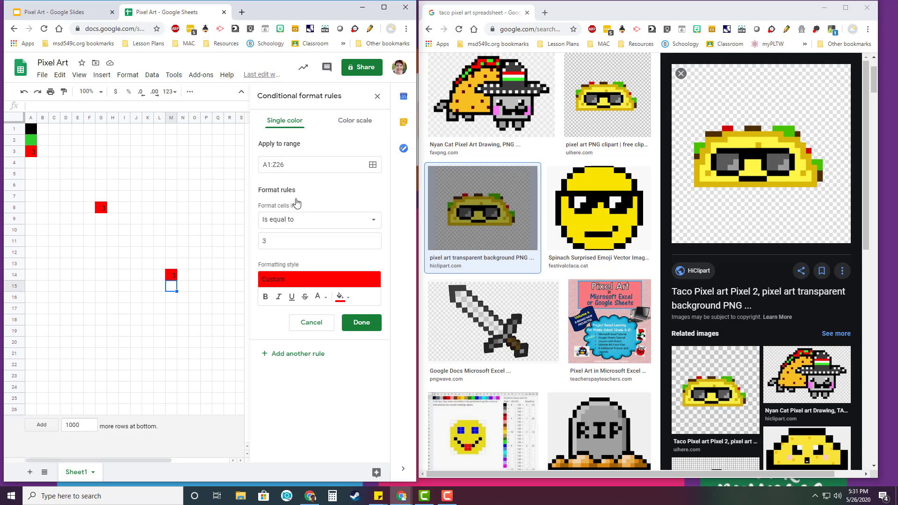
{"action": "left_click", "coordinate": [327, 299]}
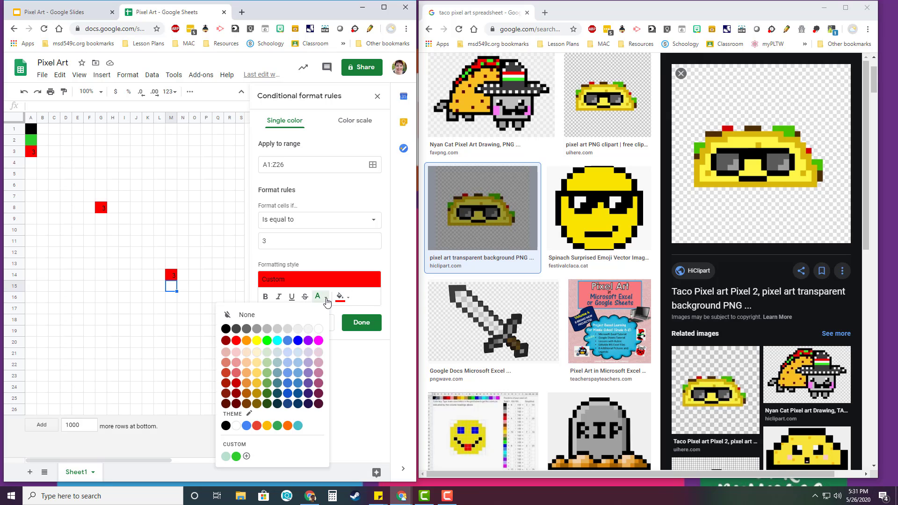
{"action": "left_click", "coordinate": [235, 342]}
{"action": "left_click", "coordinate": [358, 322]}
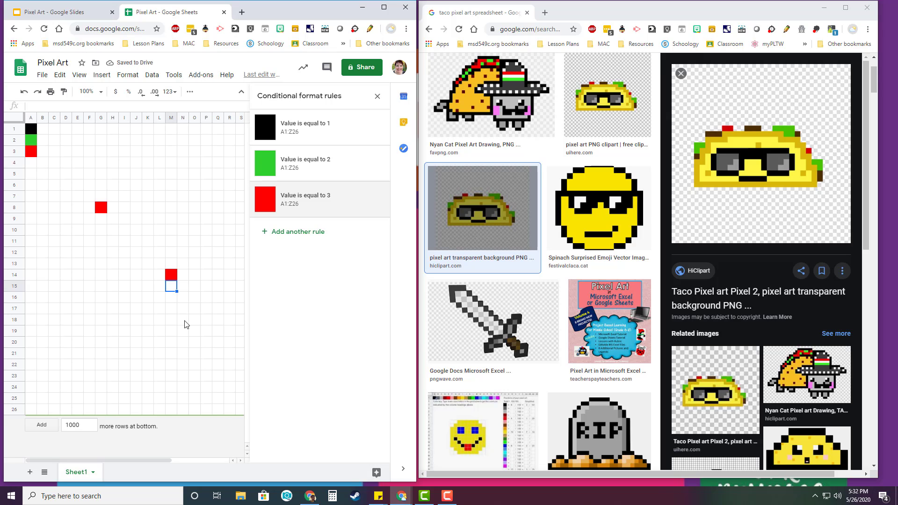
Clear the test values in F6:N17, keeping the colour key in column A
{"action": "left_click_drag", "start_coordinate": [87, 185], "coordinate": [188, 313]}
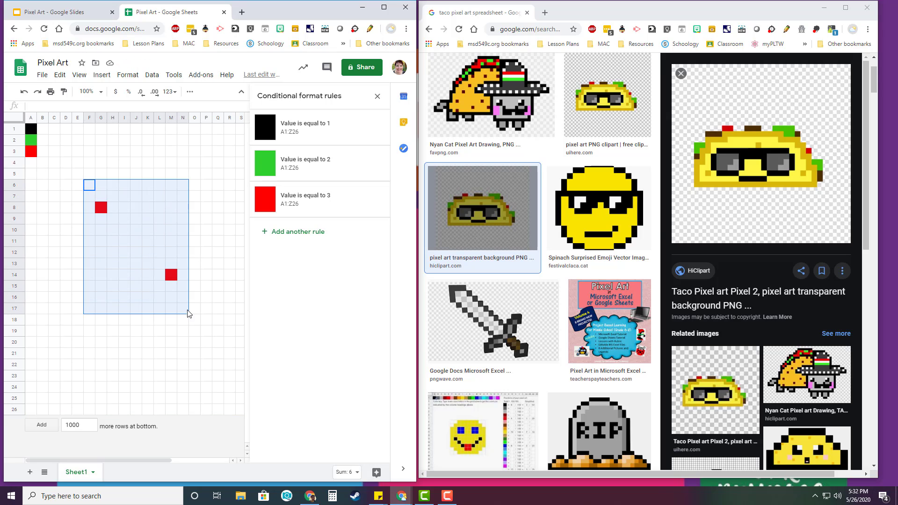
{"action": "key", "text": "Delete"}
{"action": "left_click", "coordinate": [206, 174]}
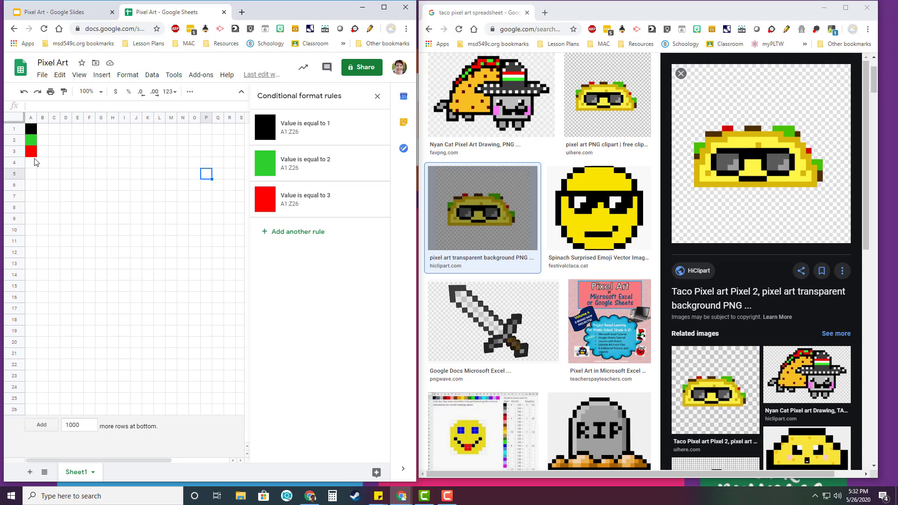
Select the entire sheet and start another conditional format rule for it
{"action": "left_click", "coordinate": [15, 118]}
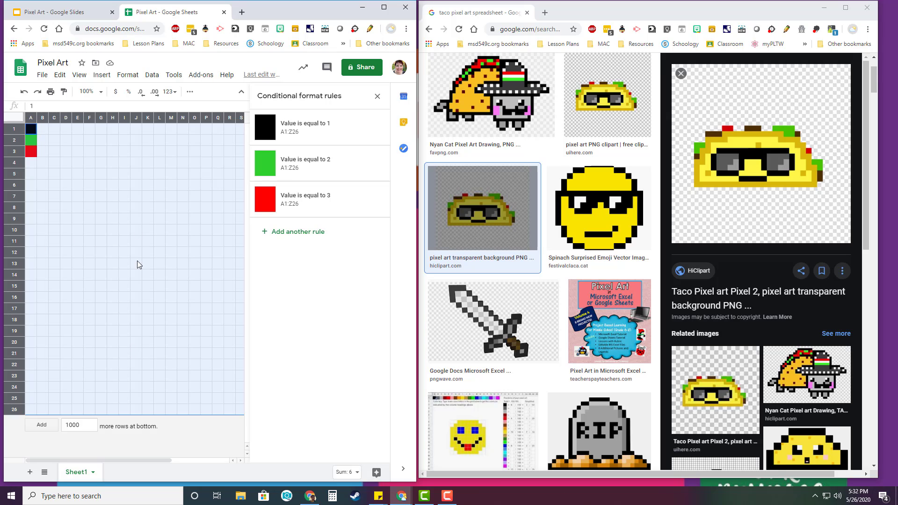
{"action": "left_click", "coordinate": [314, 236]}
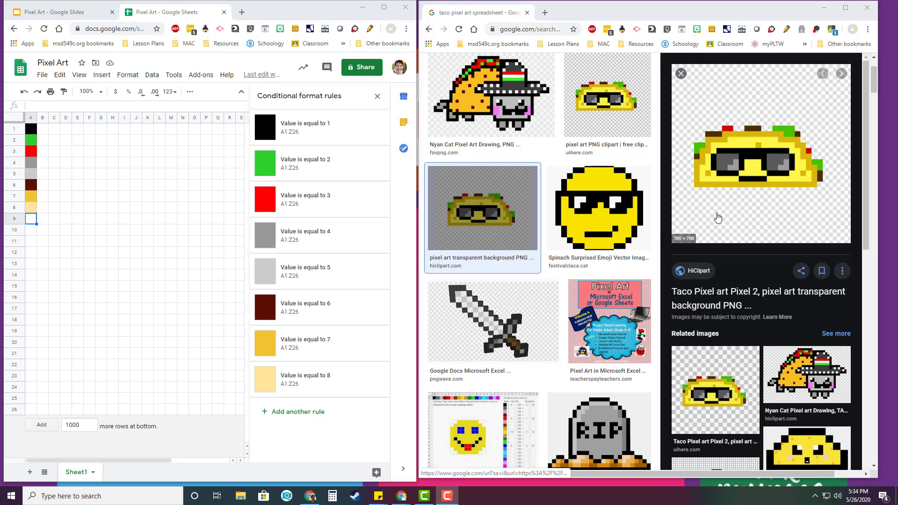
{"action": "left_click", "coordinate": [313, 414]}
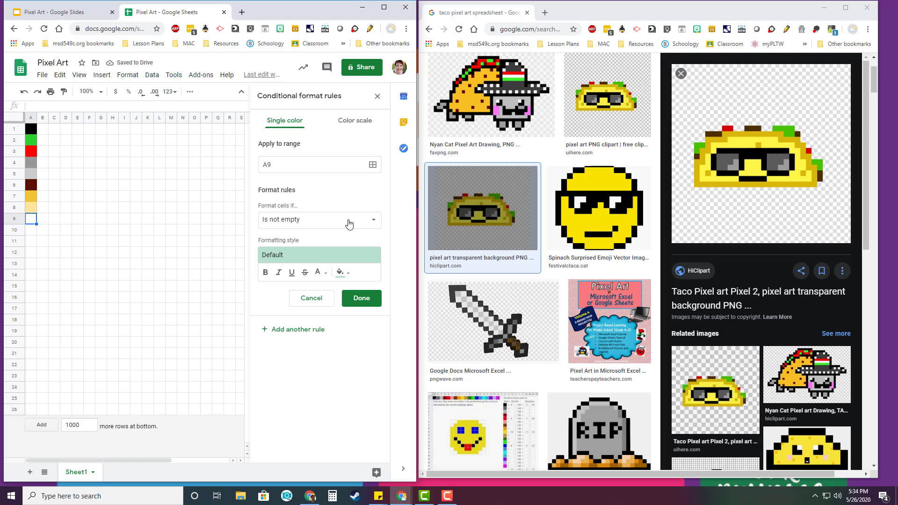
{"action": "left_click", "coordinate": [319, 225]}
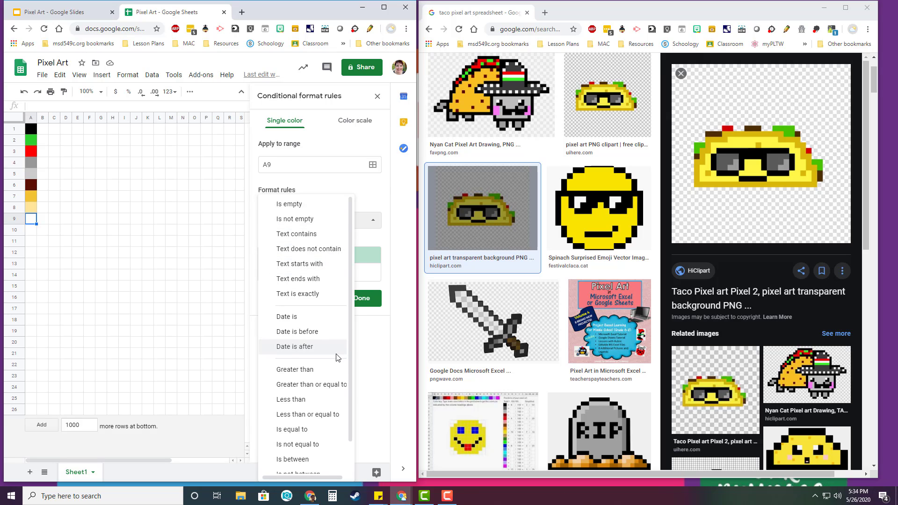
{"action": "scroll", "coordinate": [337, 358], "scroll_direction": "down", "scroll_amount": 1}
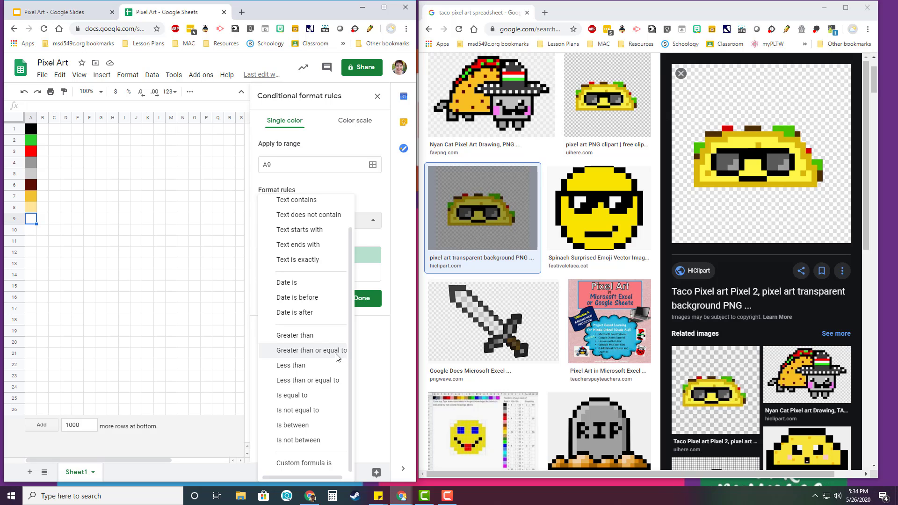
{"action": "scroll", "coordinate": [337, 365], "scroll_direction": "up", "scroll_amount": 1}
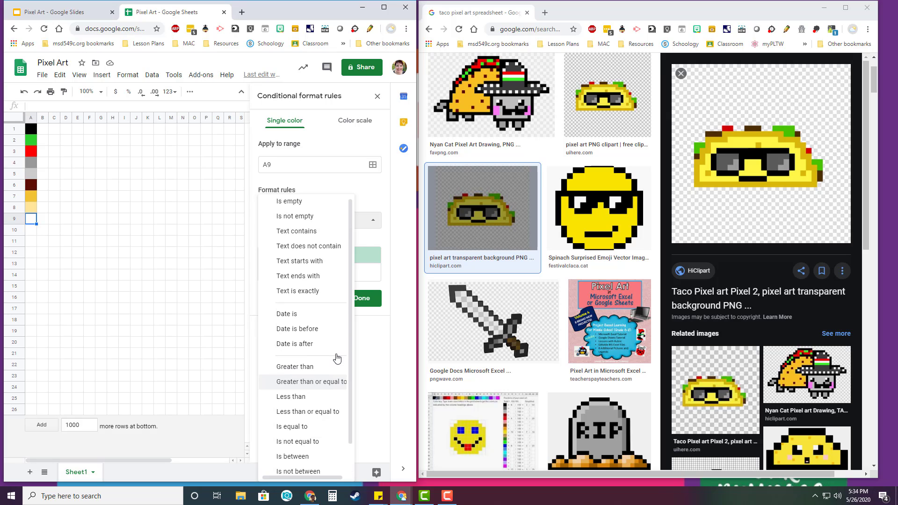
{"action": "left_click", "coordinate": [302, 205]}
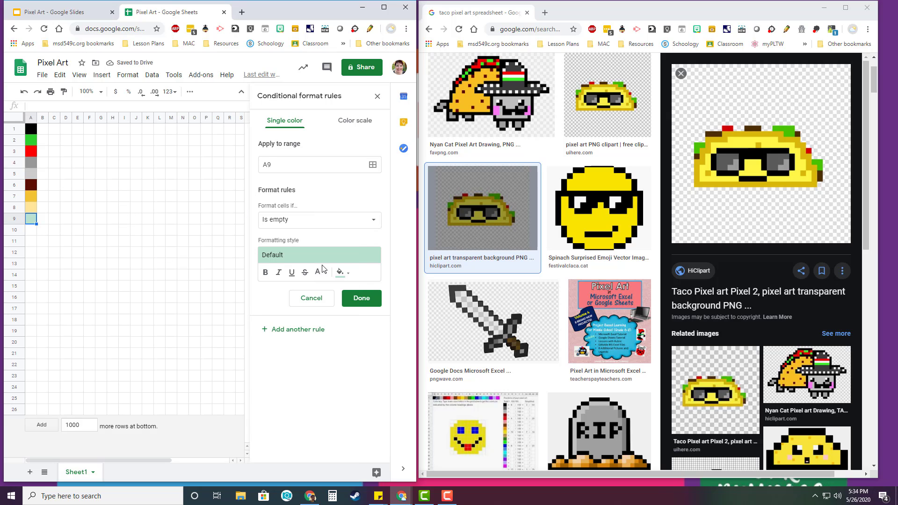
{"action": "left_click", "coordinate": [311, 299]}
Select the entire sheet and add a conditional format rule on A1:Z26 for cells that are empty
{"action": "left_click", "coordinate": [15, 118]}
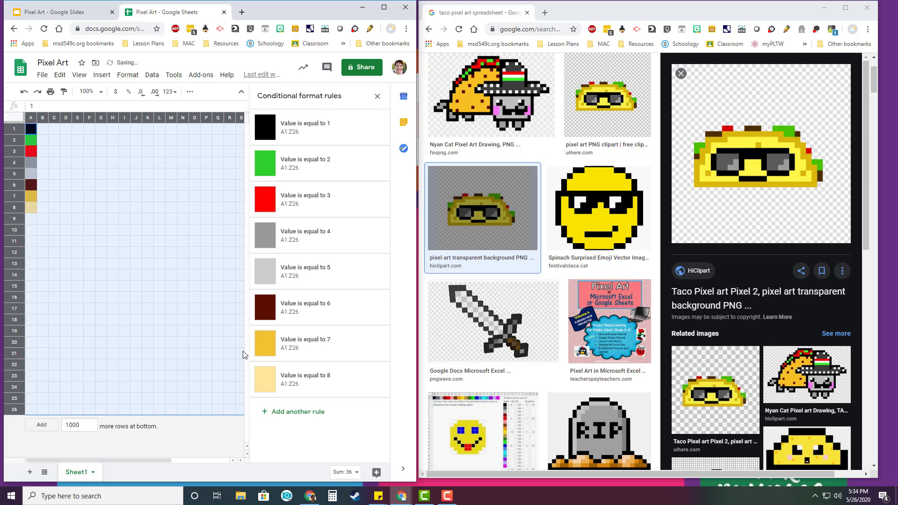
{"action": "left_click", "coordinate": [293, 413]}
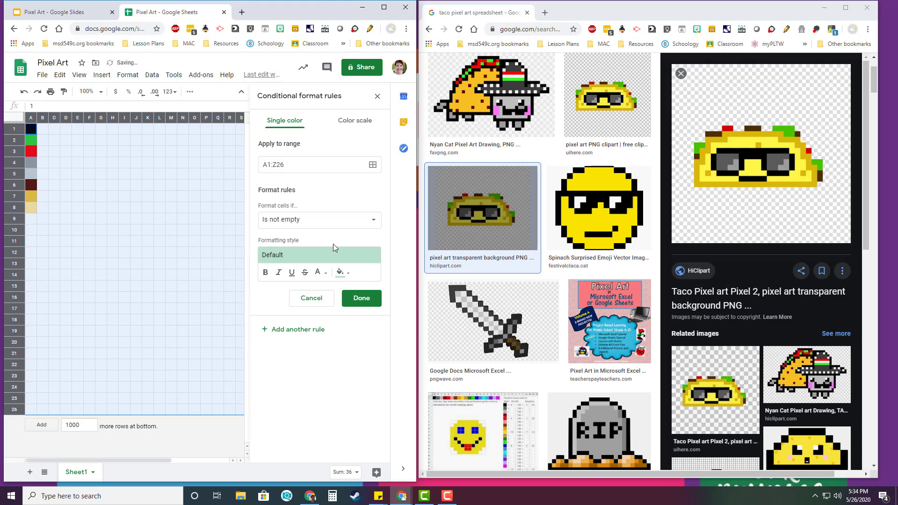
{"action": "left_click", "coordinate": [359, 230]}
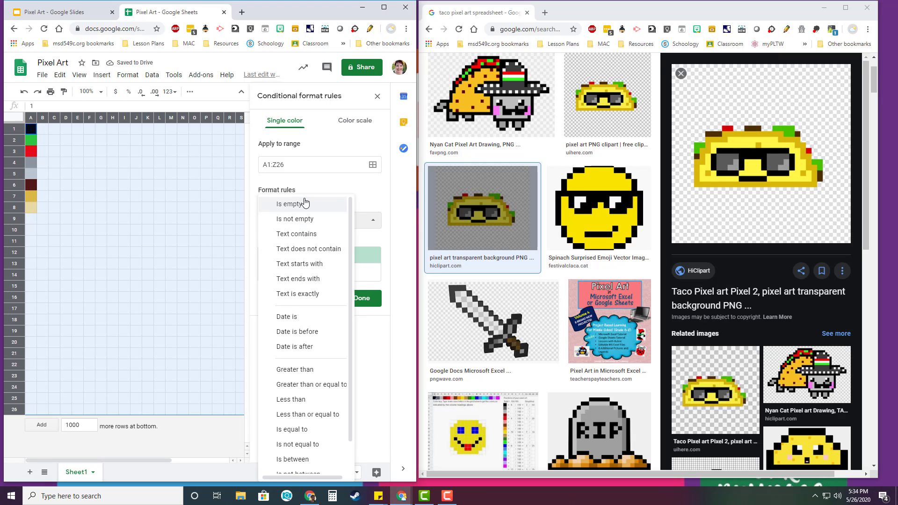
{"action": "left_click", "coordinate": [301, 201]}
{"action": "left_click", "coordinate": [358, 231]}
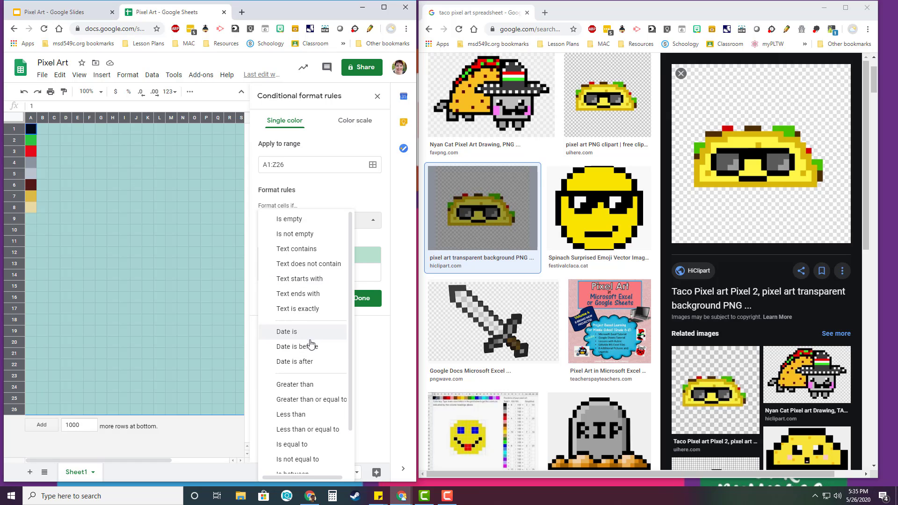
{"action": "scroll", "coordinate": [290, 351], "scroll_direction": "down", "scroll_amount": 1}
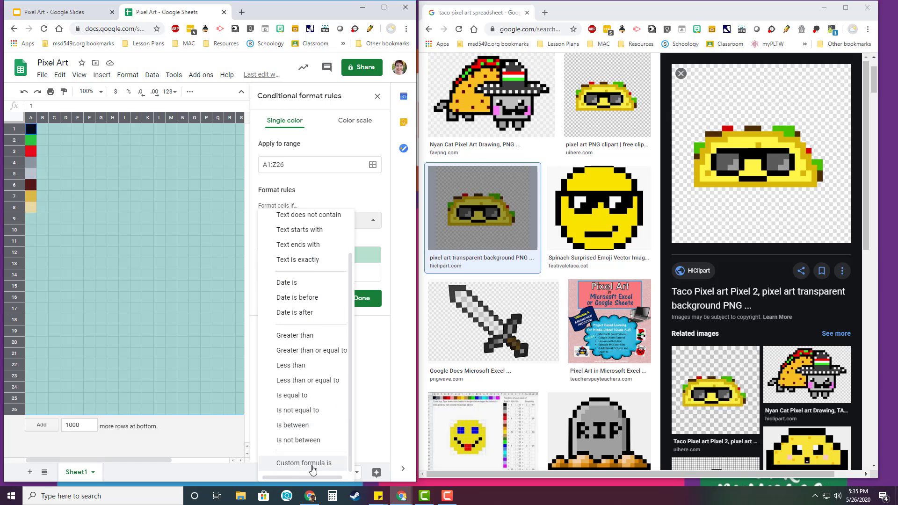
{"action": "scroll", "coordinate": [321, 314], "scroll_direction": "up", "scroll_amount": 1}
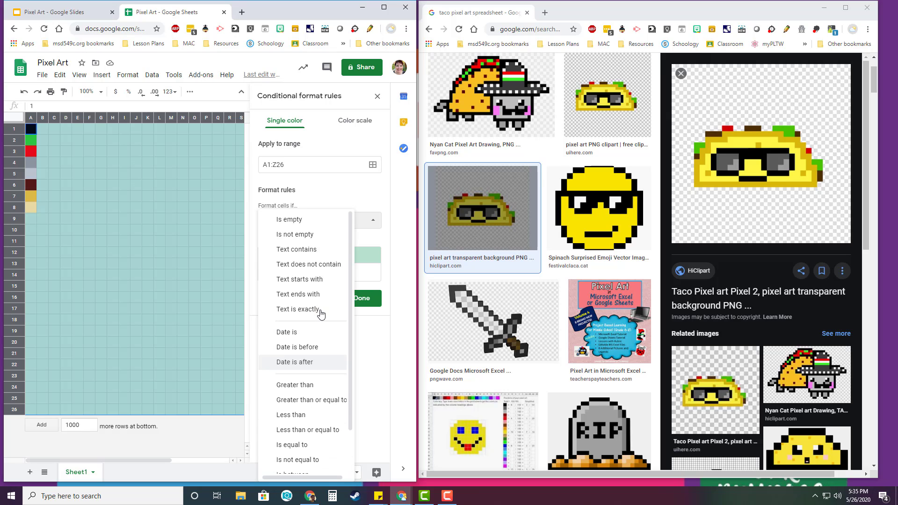
{"action": "left_click", "coordinate": [296, 221]}
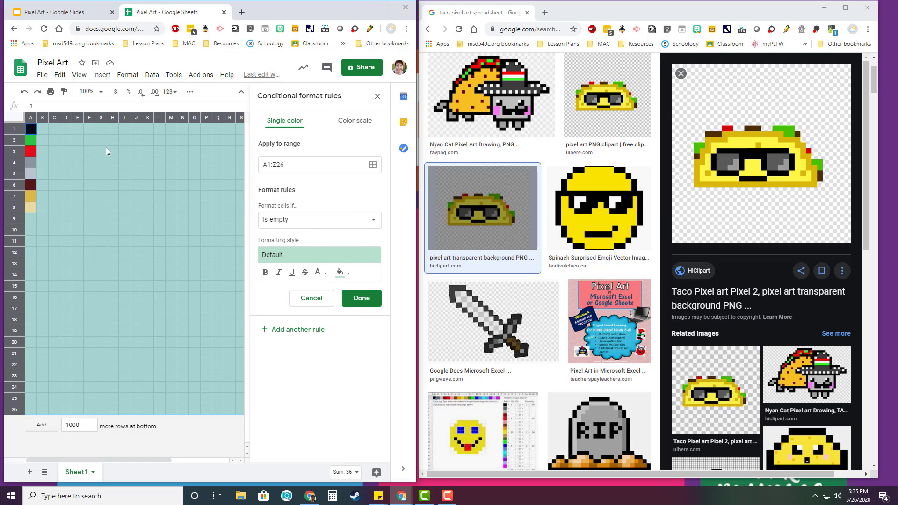
Set the empty-cell rule's fill colour to medium blue, save the rule and close the conditional formatting settings
{"action": "left_click", "coordinate": [348, 276]}
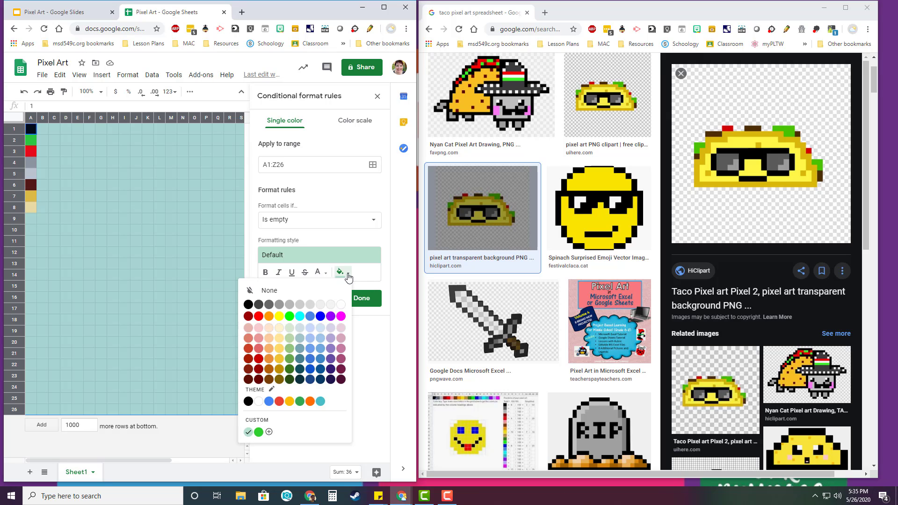
{"action": "left_click", "coordinate": [321, 359]}
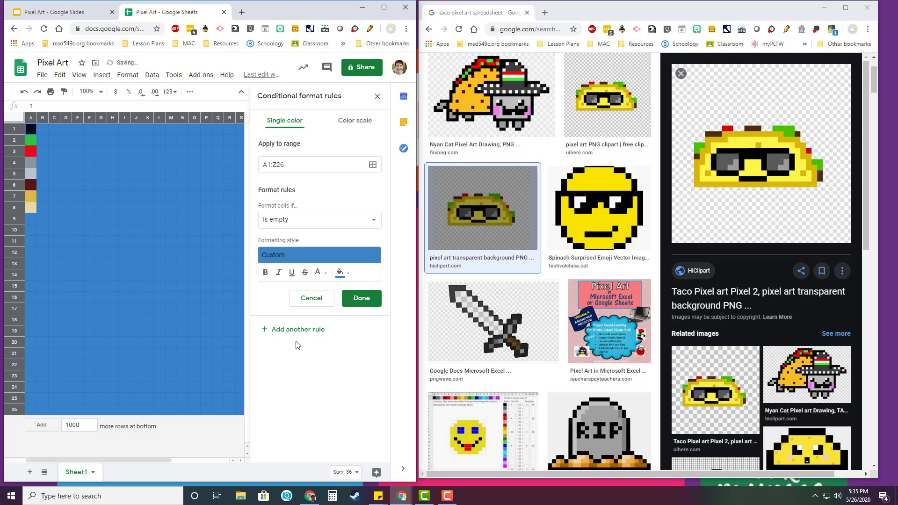
{"action": "left_click", "coordinate": [327, 278]}
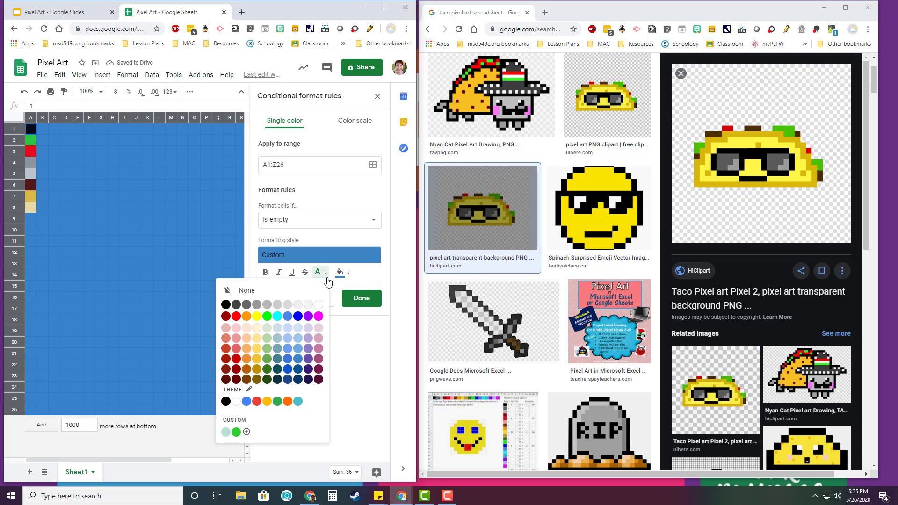
{"action": "left_click", "coordinate": [328, 278]}
{"action": "left_click", "coordinate": [349, 274]}
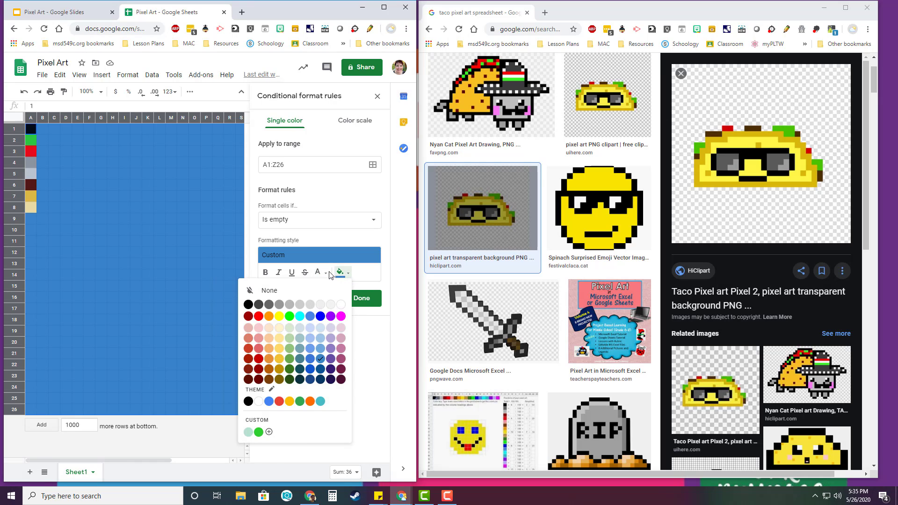
{"action": "left_click", "coordinate": [361, 299]}
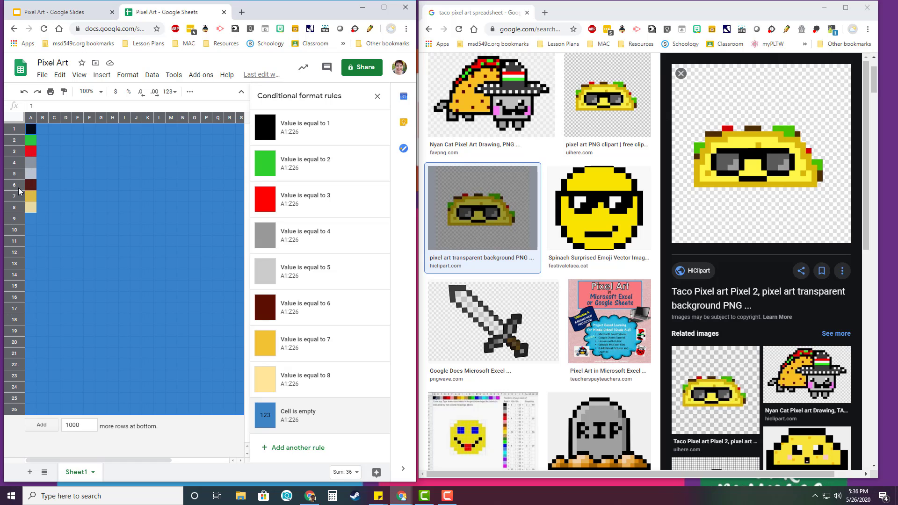
{"action": "left_click", "coordinate": [376, 96]}
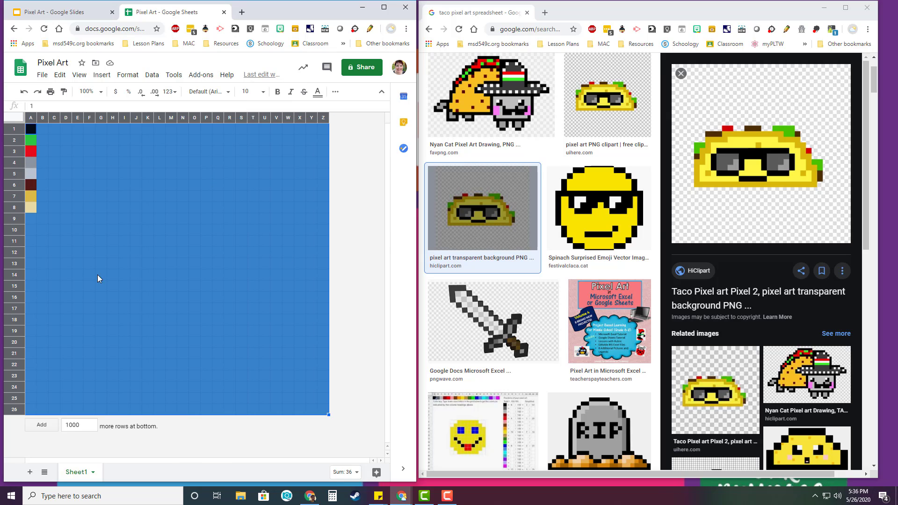
{"action": "left_click", "coordinate": [152, 167]}
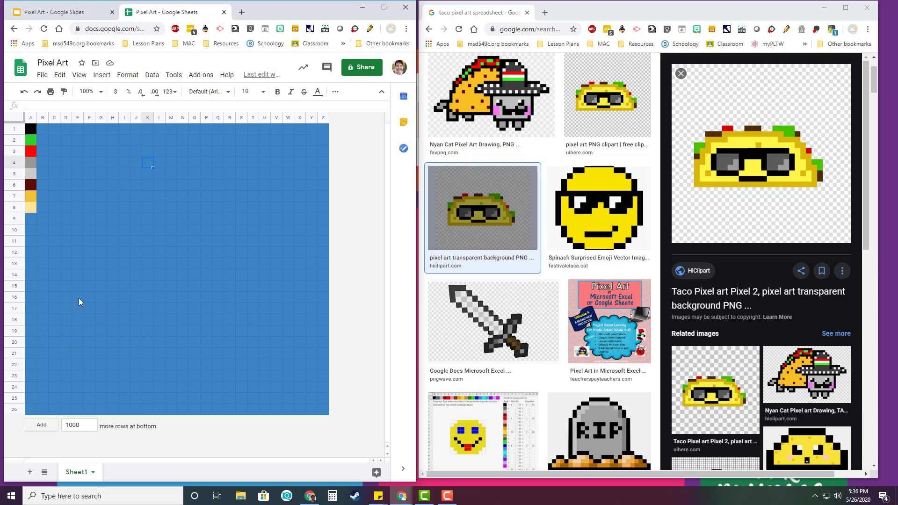
Enter 7 in each cell from D16 to H16 to start the taco's bottom edge
{"action": "left_click", "coordinate": [67, 298]}
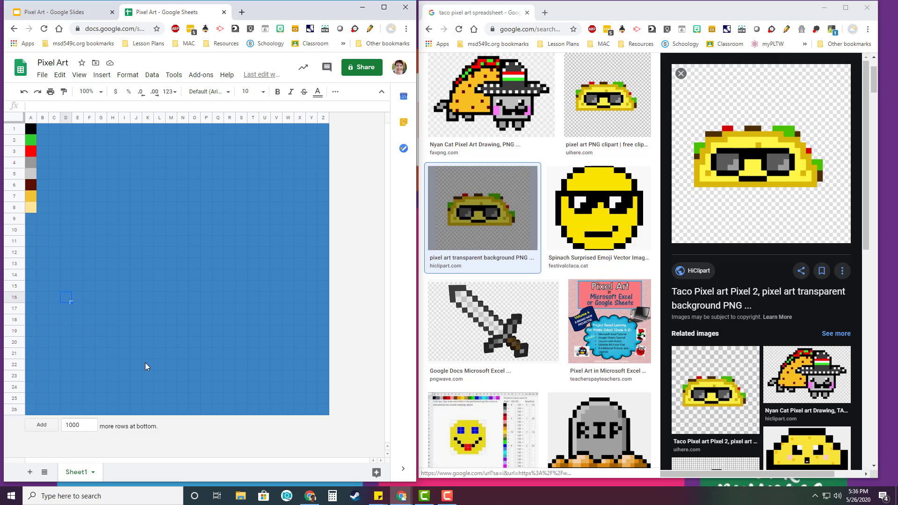
{"action": "type", "text": "7"}
{"action": "key", "text": "Return"}
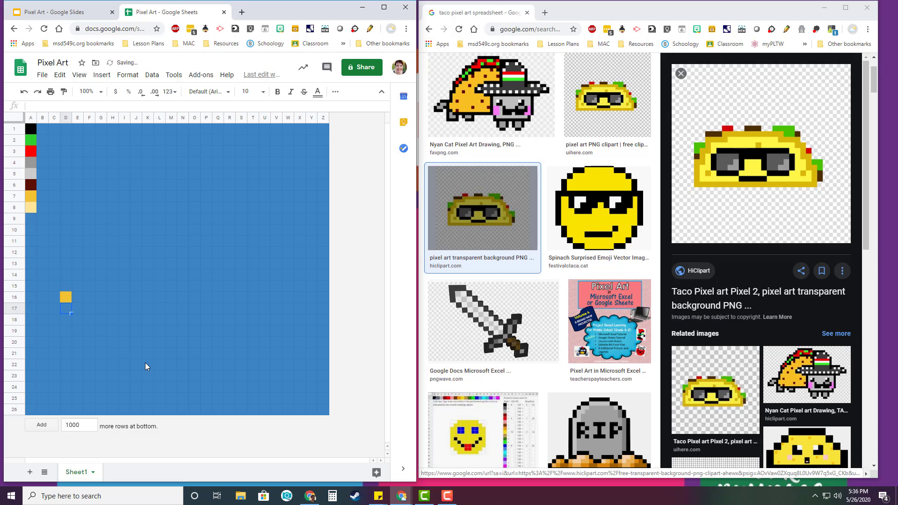
{"action": "key", "text": "Up"}
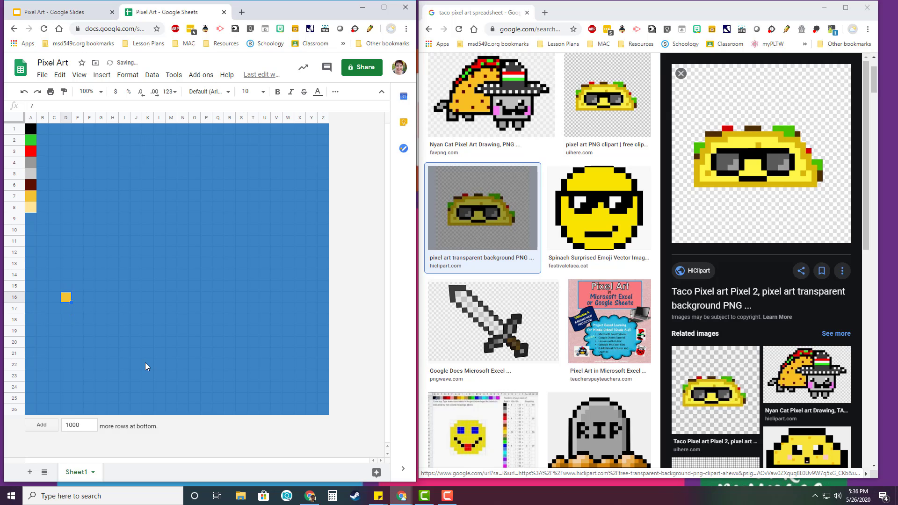
{"action": "key", "text": "Tab"}
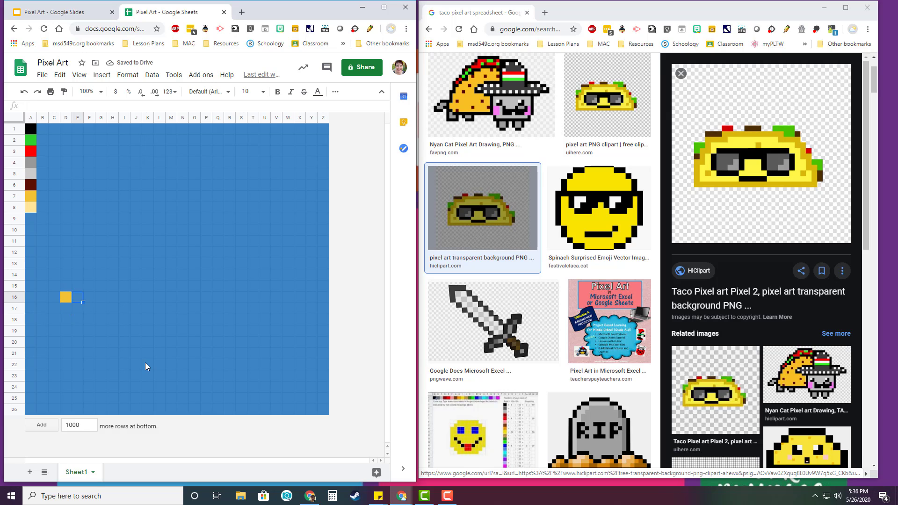
{"action": "type", "text": "7"}
{"action": "key", "text": "Tab"}
{"action": "type", "text": "7"}
{"action": "key", "text": "Tab"}
{"action": "type", "text": "7"}
{"action": "key", "text": "Tab"}
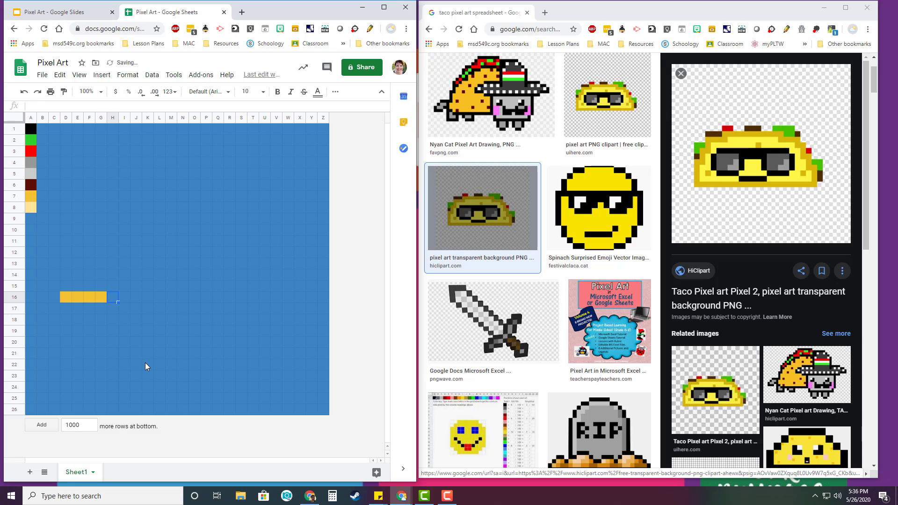
{"action": "type", "text": "7"}
{"action": "key", "text": "Tab"}
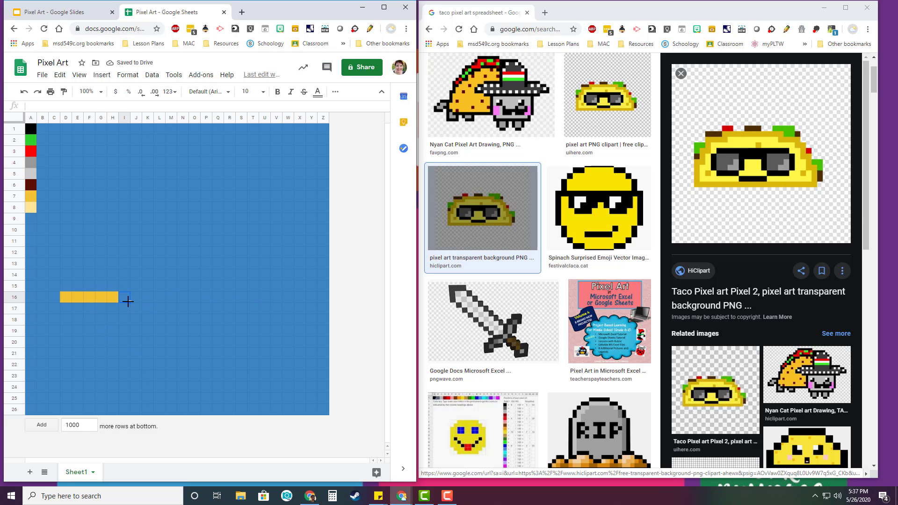
Fill the 7 from H16 across row 16 to T16, and enter 7 in U16
{"action": "left_click", "coordinate": [113, 299]}
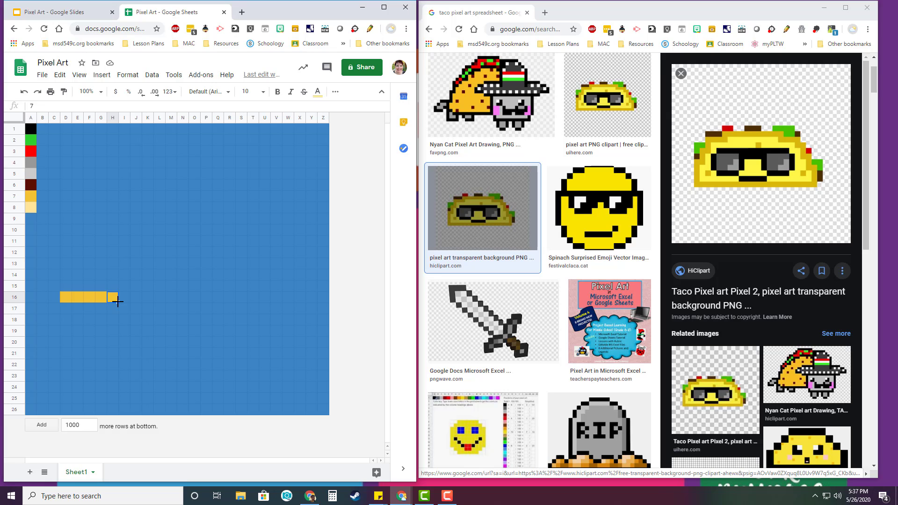
{"action": "left_click_drag", "start_coordinate": [118, 302], "coordinate": [254, 302]}
{"action": "left_click_drag", "start_coordinate": [255, 302], "coordinate": [254, 302]}
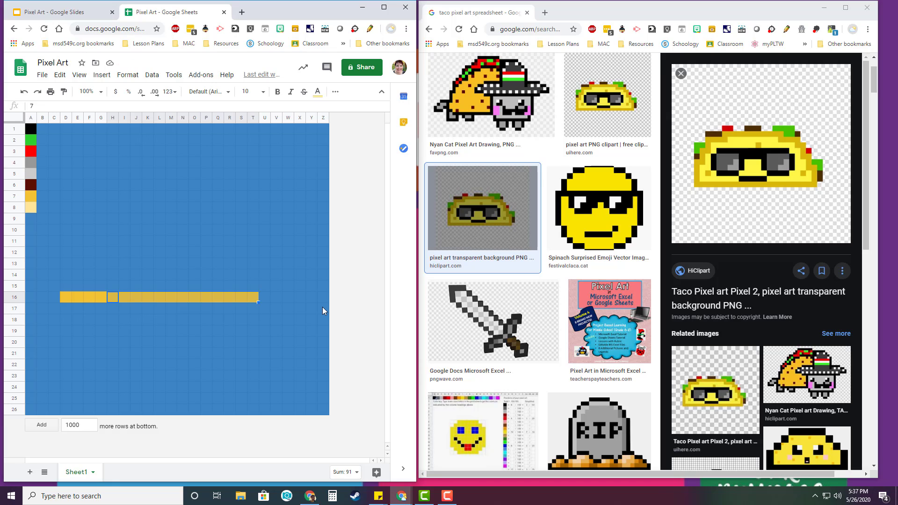
{"action": "left_click", "coordinate": [268, 300]}
{"action": "type", "text": "7"}
{"action": "key", "text": "Return"}
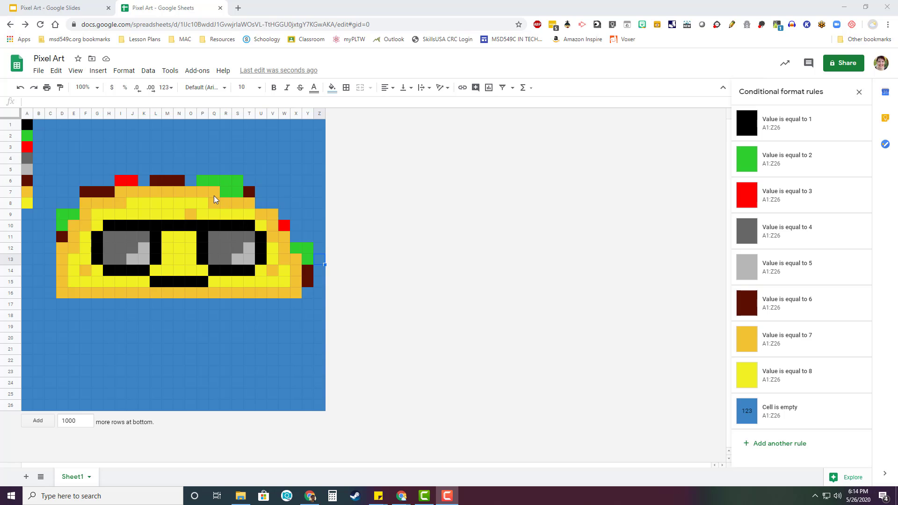
Hide the gridlines on the finished taco sheet
{"action": "left_click", "coordinate": [76, 71]}
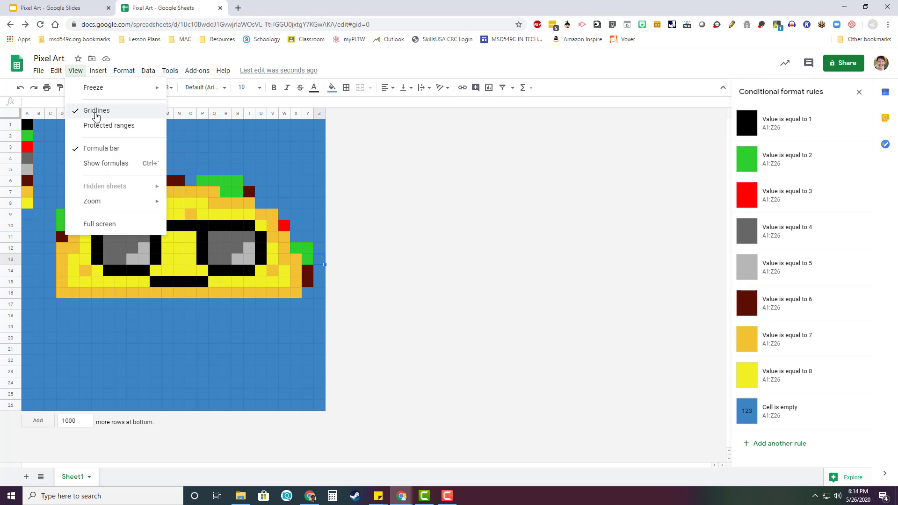
{"action": "left_click", "coordinate": [96, 111]}
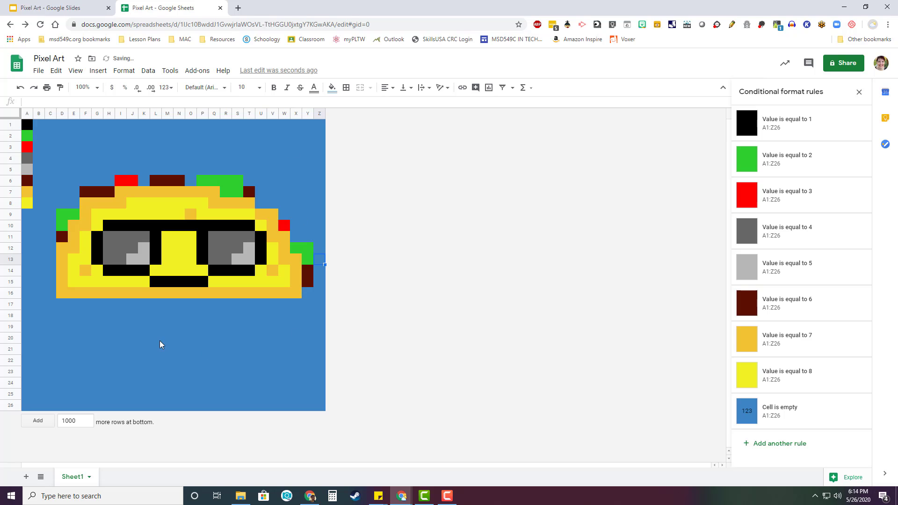
{"action": "left_click", "coordinate": [175, 348]}
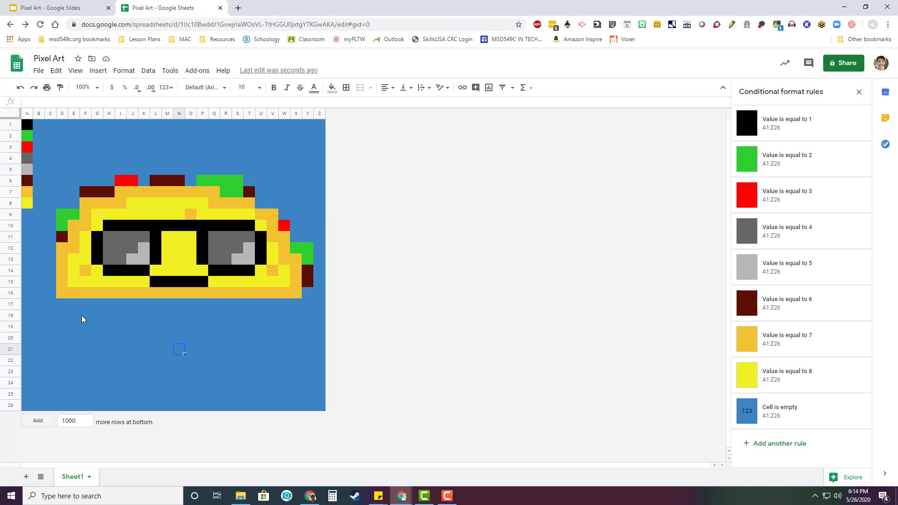
Delete the surplus rows 18 to 26 below the taco
{"action": "left_click", "coordinate": [13, 316]}
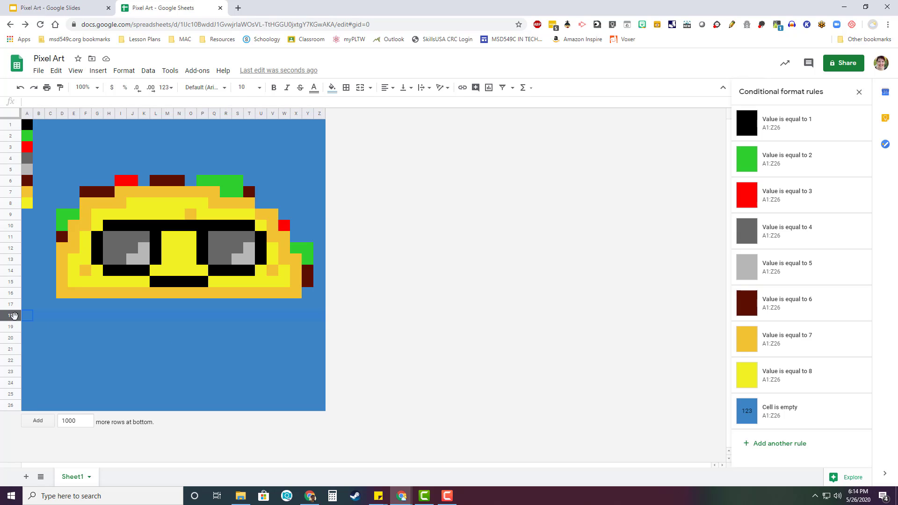
{"action": "left_click_drag", "start_coordinate": [14, 315], "coordinate": [16, 416]}
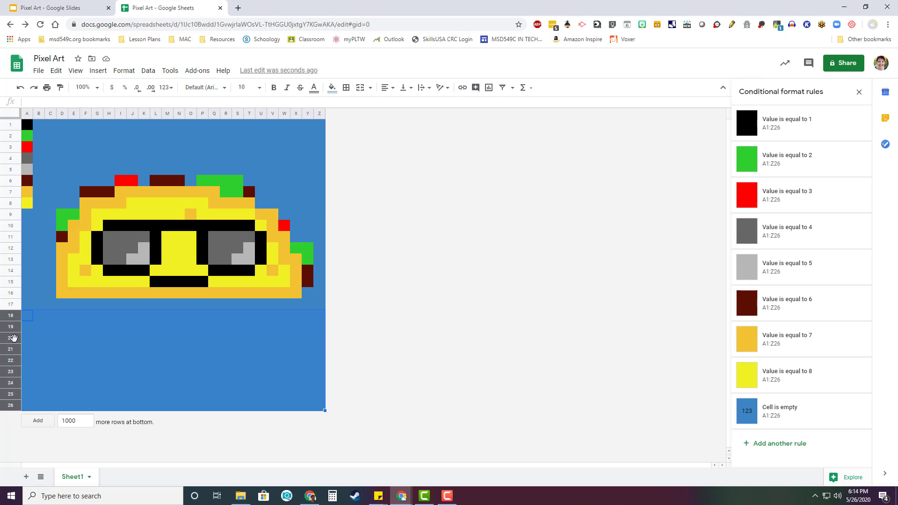
{"action": "right_click", "coordinate": [15, 416]}
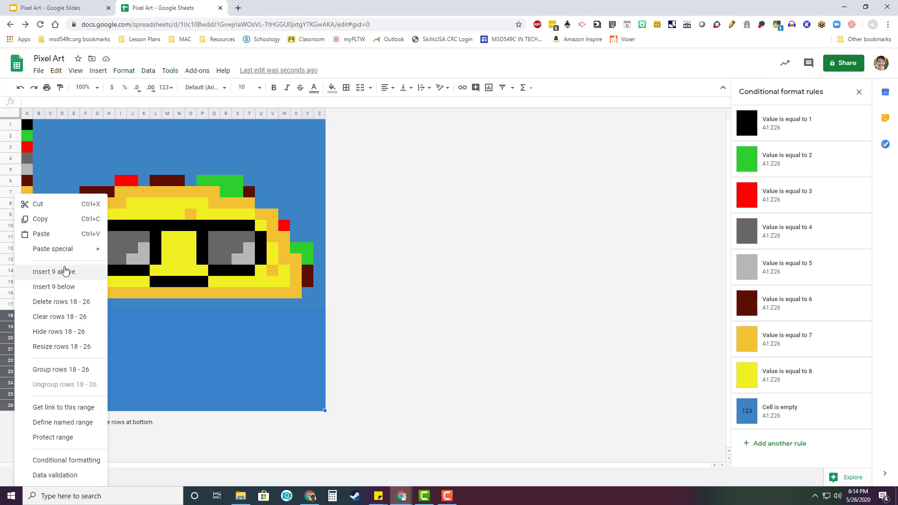
{"action": "left_click", "coordinate": [65, 302]}
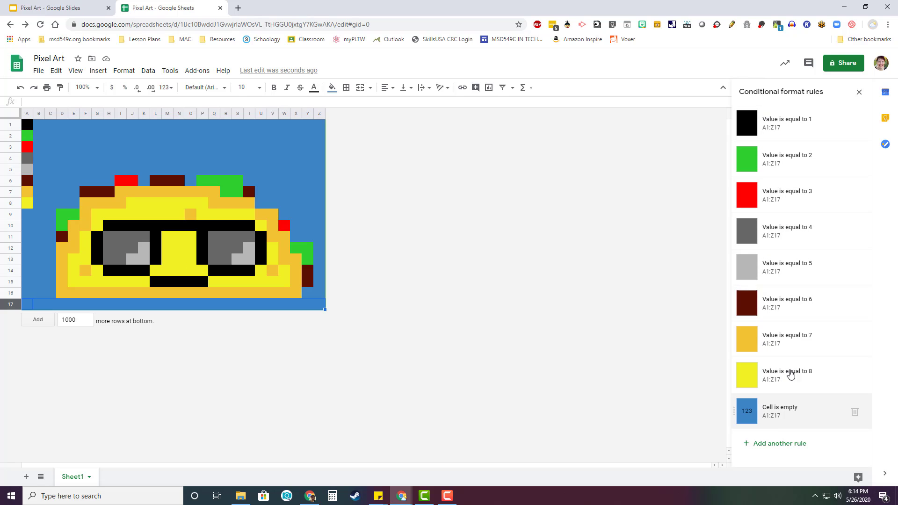
Delete columns A and B, which hold the colour key and an empty margin
{"action": "left_click", "coordinate": [25, 114]}
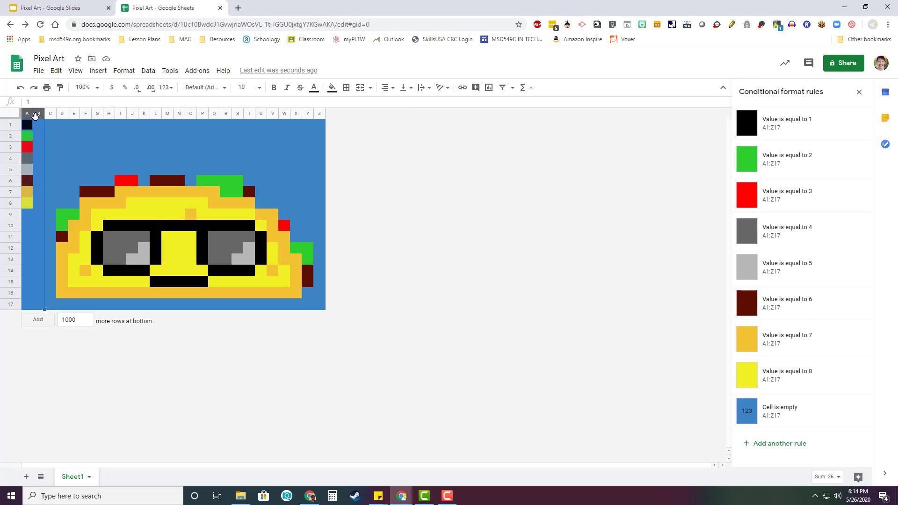
{"action": "right_click", "coordinate": [34, 115]}
{"action": "left_click", "coordinate": [55, 226]}
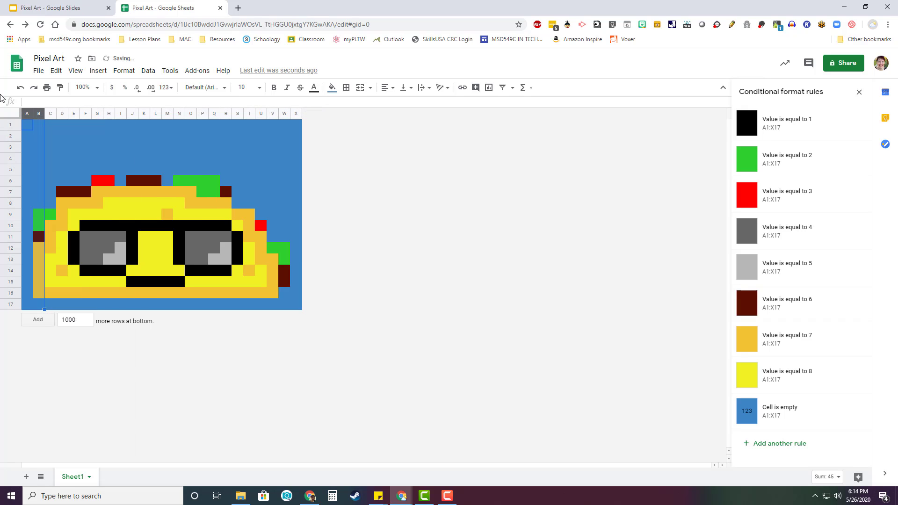
Delete the empty rows 1 to 4 above the taco
{"action": "left_click", "coordinate": [9, 159]}
{"action": "left_click_drag", "start_coordinate": [10, 159], "coordinate": [9, 125]}
{"action": "right_click", "coordinate": [7, 133]}
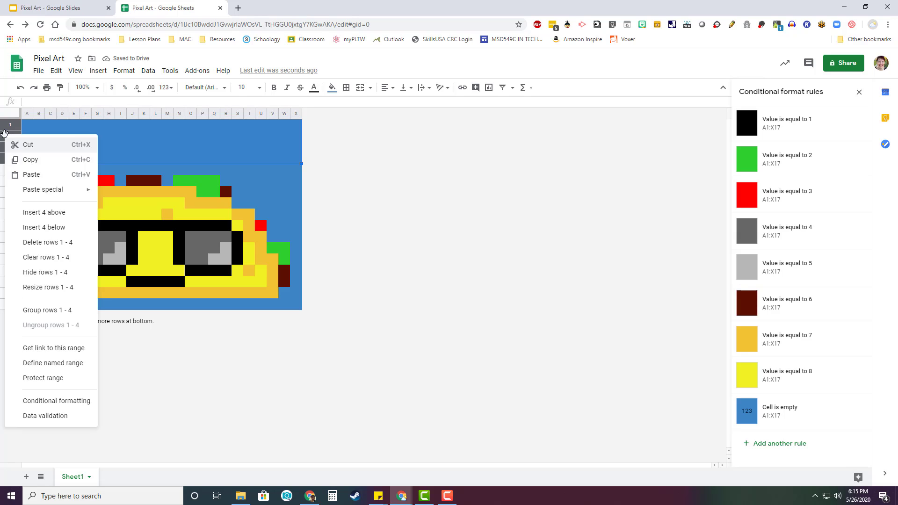
{"action": "left_click", "coordinate": [32, 242]}
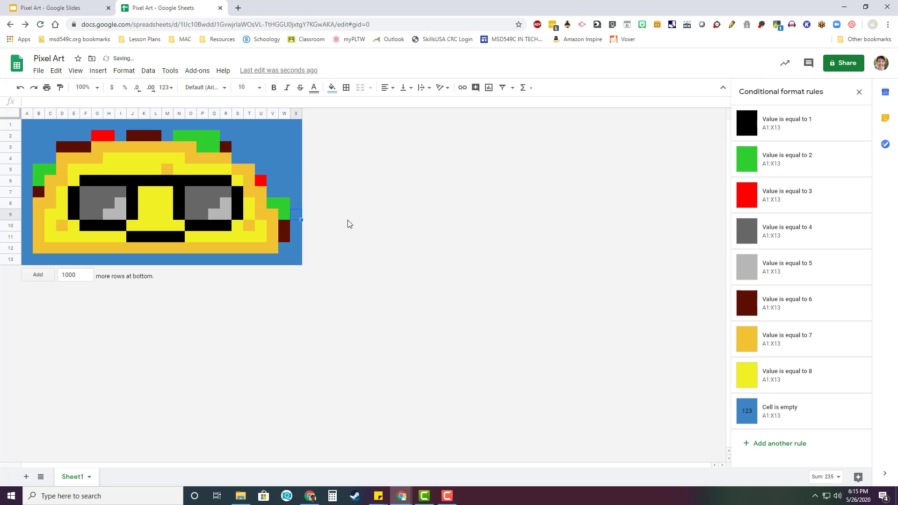
{"action": "left_click", "coordinate": [348, 281]}
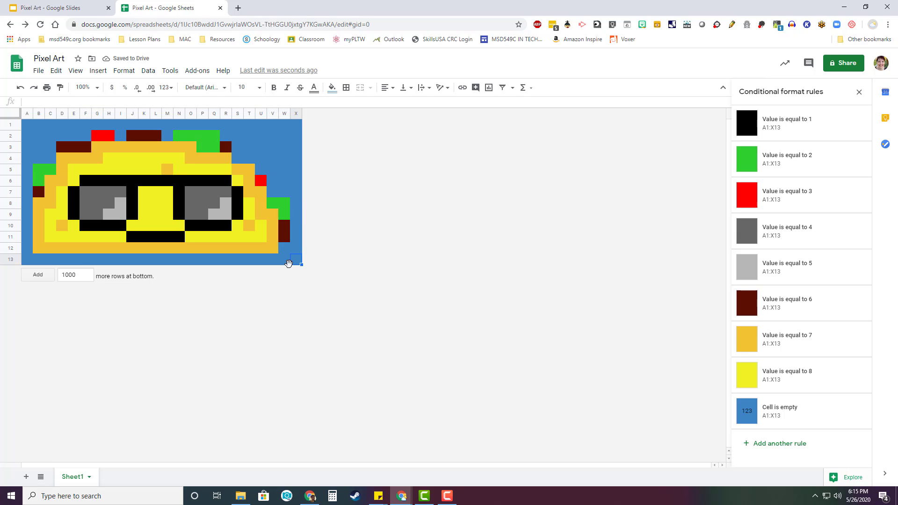